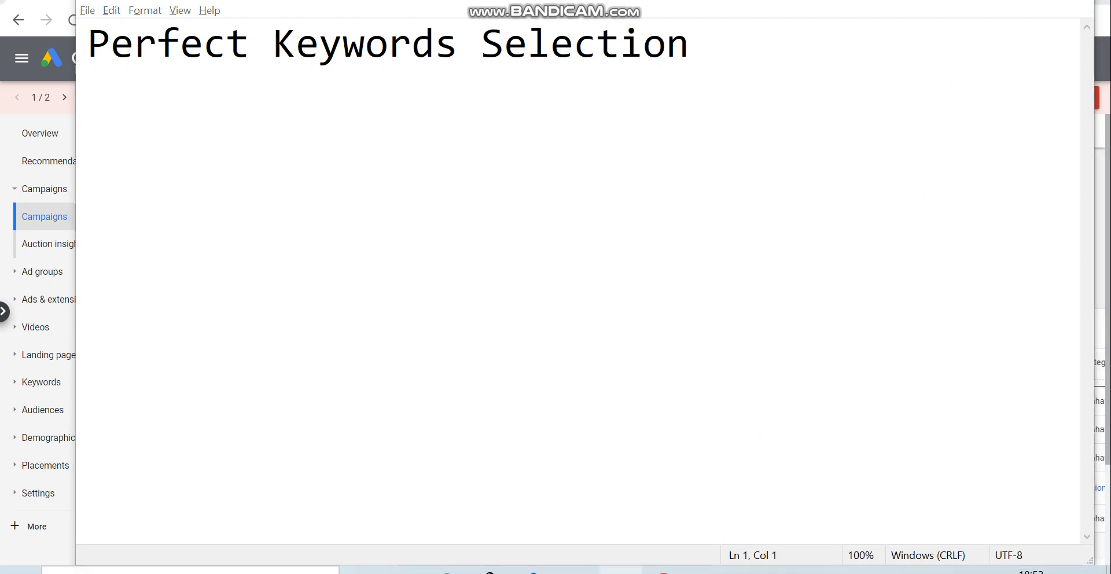
# Step: Minimize Notepad and open Keyword Planner's Discover new keywords in Google Ads
pyautogui.click(621, 571)
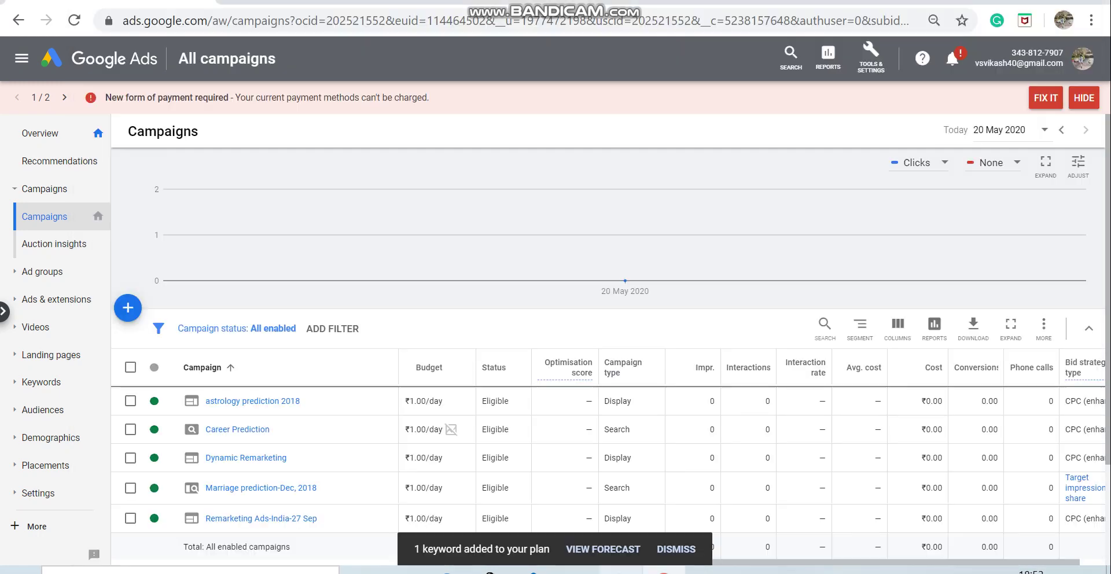
pyautogui.click(870, 62)
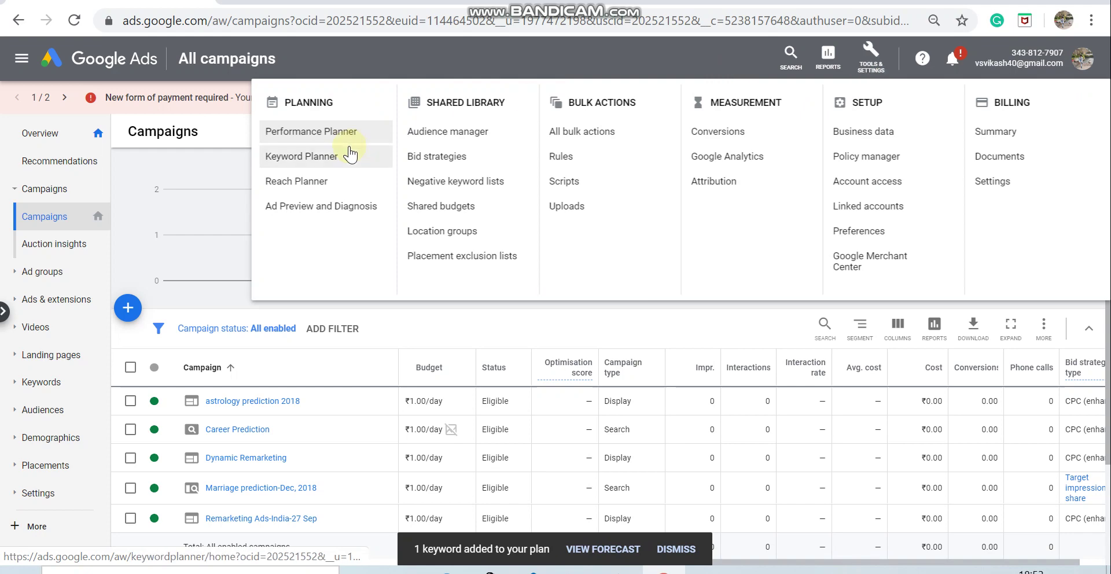
pyautogui.click(302, 167)
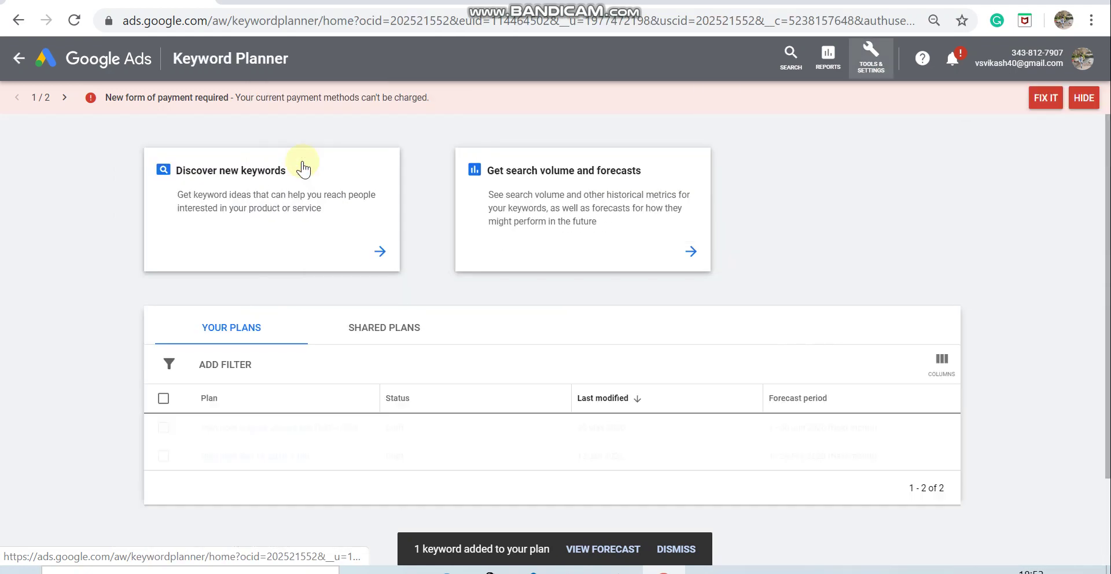
pyautogui.click(263, 196)
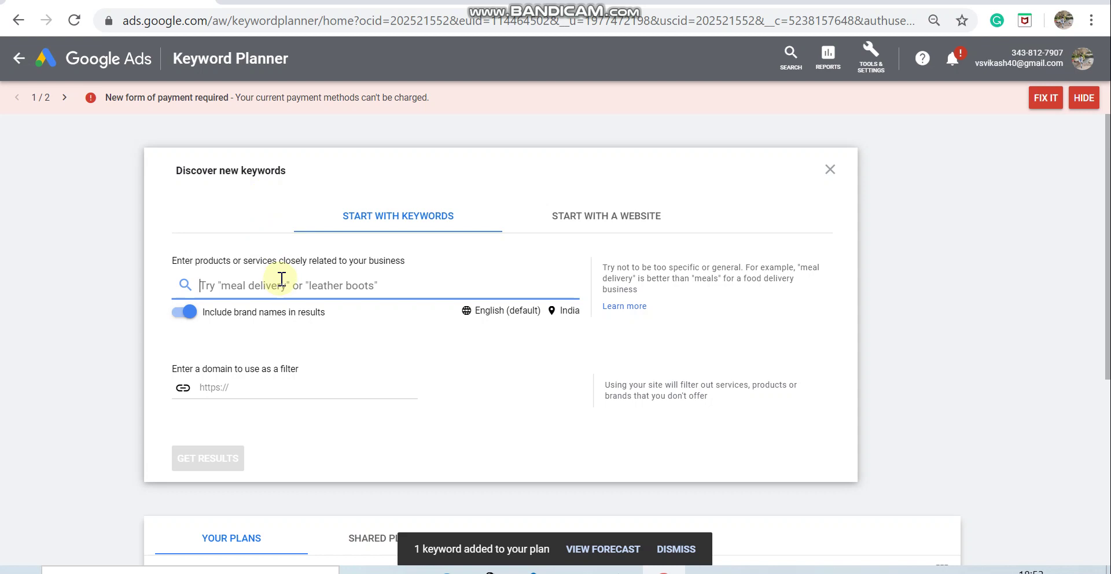
# Step: Enter seed keywords digital marketing servcies, ppc services, seo services and social media services
pyautogui.write('diti')
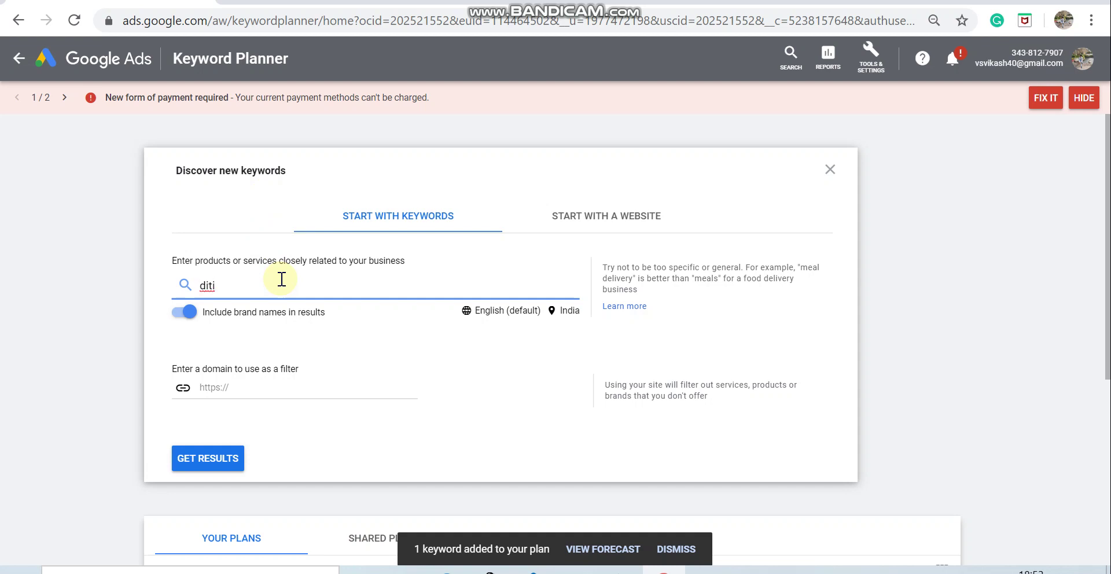
pyautogui.press('BackSpace')
pyautogui.write('gital marketing servcies')
pyautogui.press('Return')
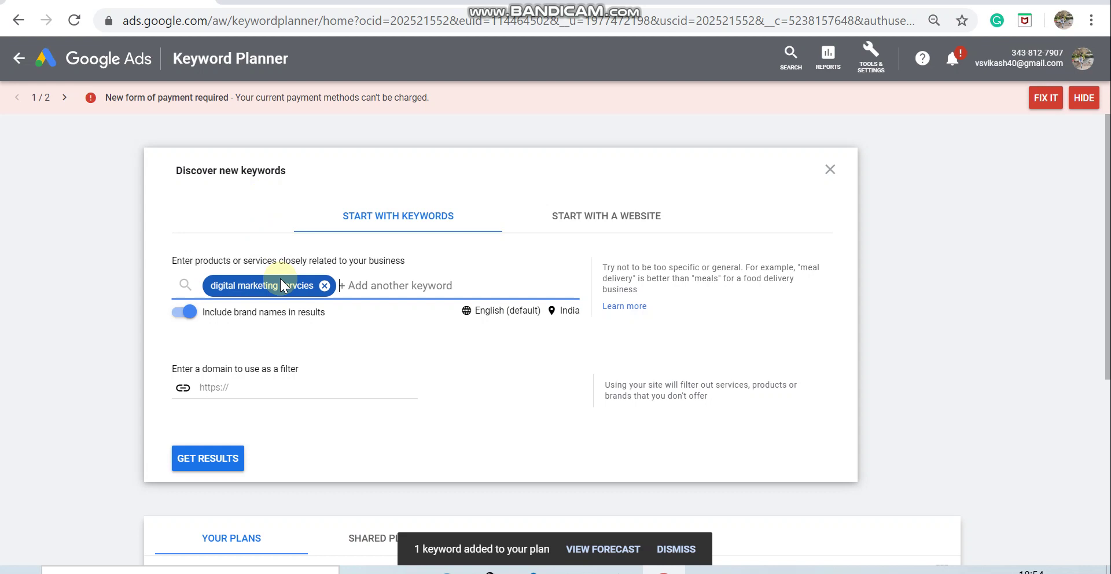
pyautogui.write('ppc ')
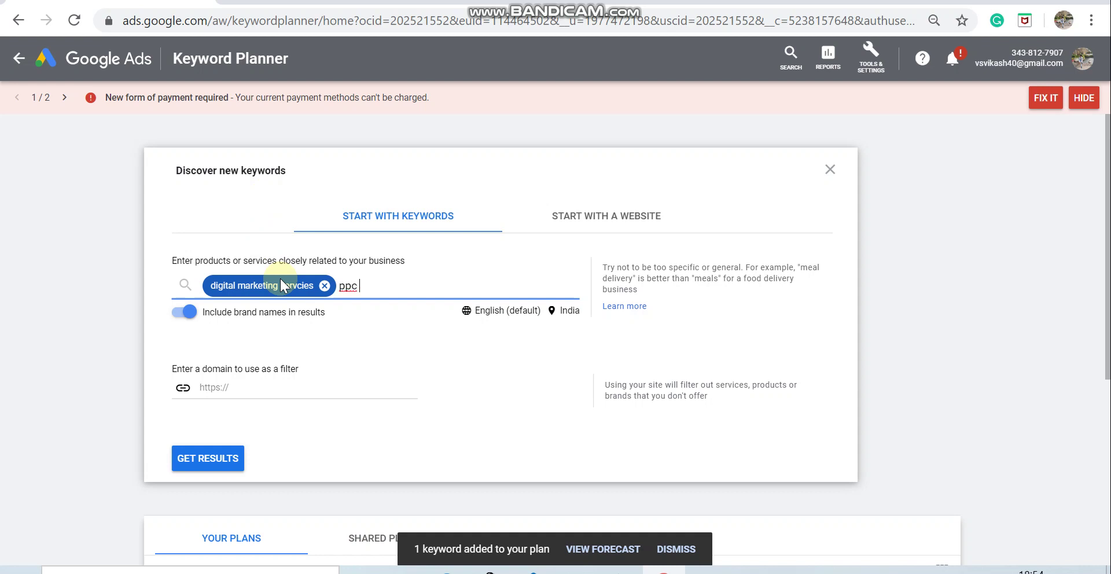
pyautogui.write('services')
pyautogui.press('Return')
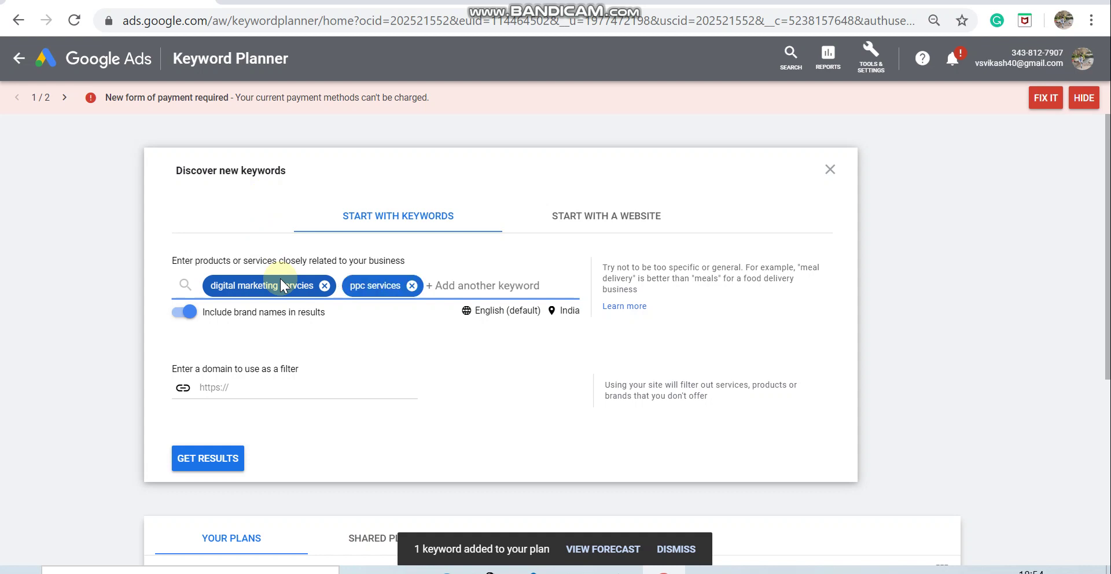
pyautogui.write('seo ser')
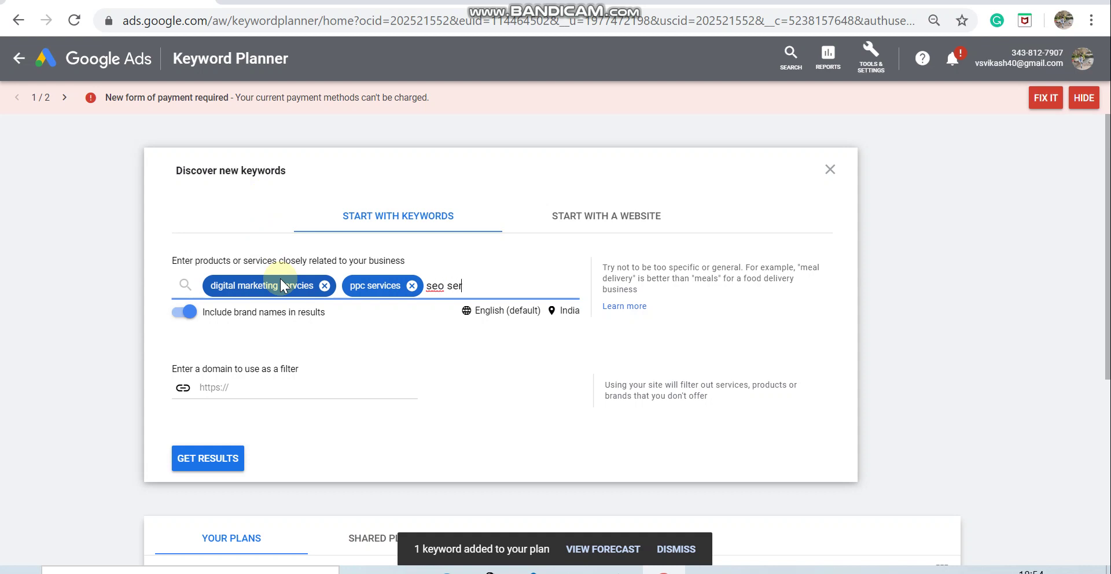
pyautogui.write('vices')
pyautogui.press('Return')
pyautogui.write('s')
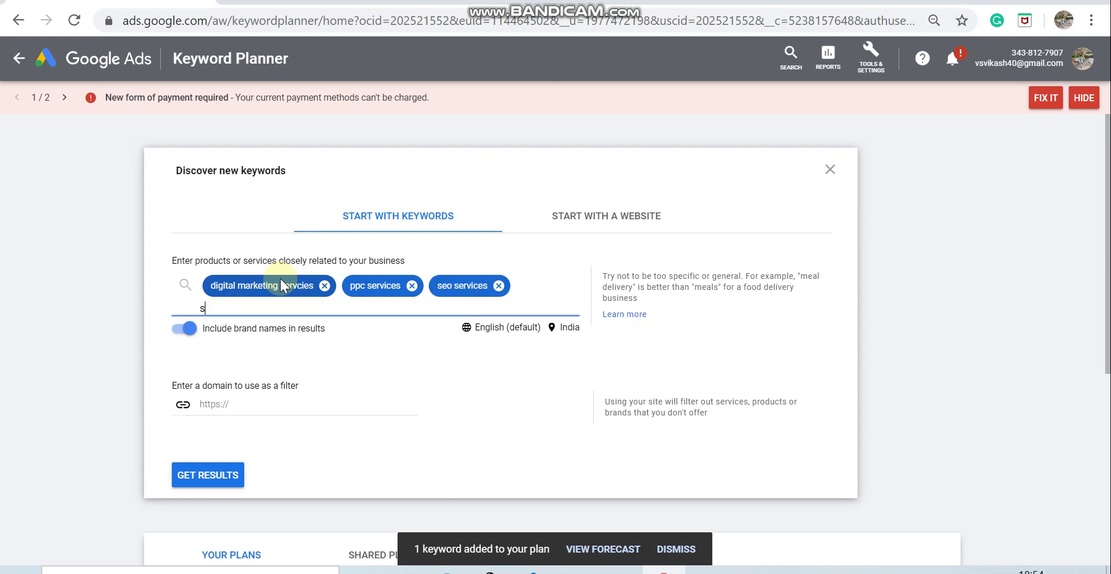
pyautogui.write('ocial media services')
pyautogui.press('Return')
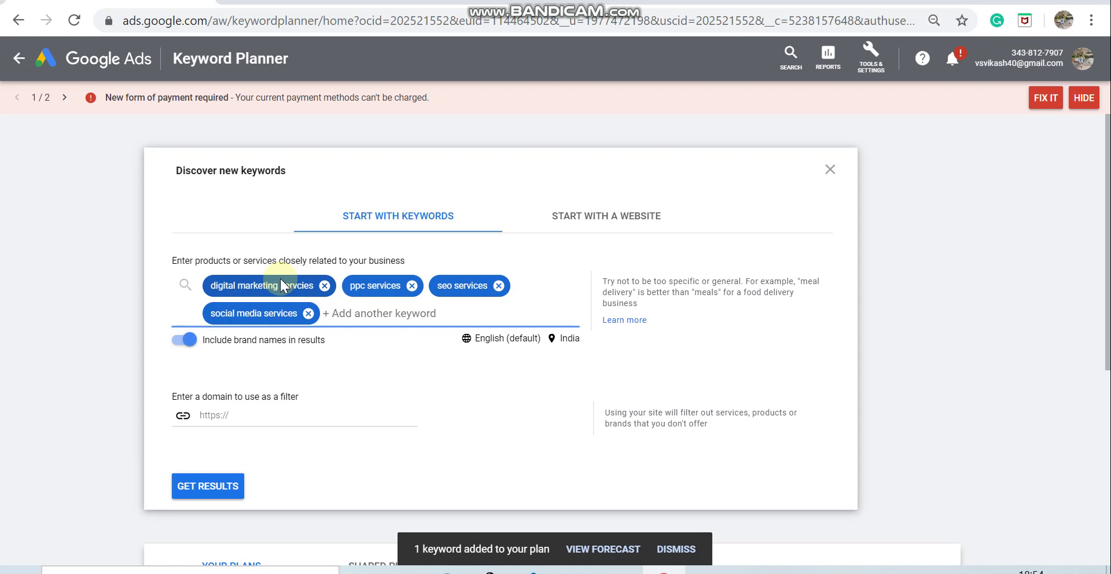
# Step: Get results for the four seeds and scroll through the 1,879 keyword ideas
pyautogui.click(208, 486)
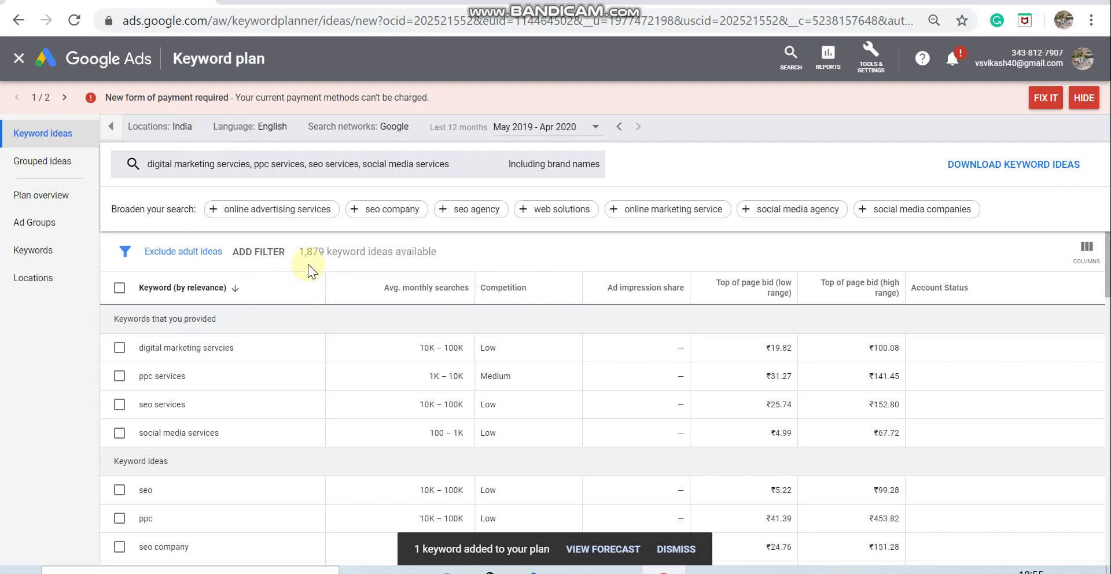
pyautogui.scroll(-3, 300, 382)
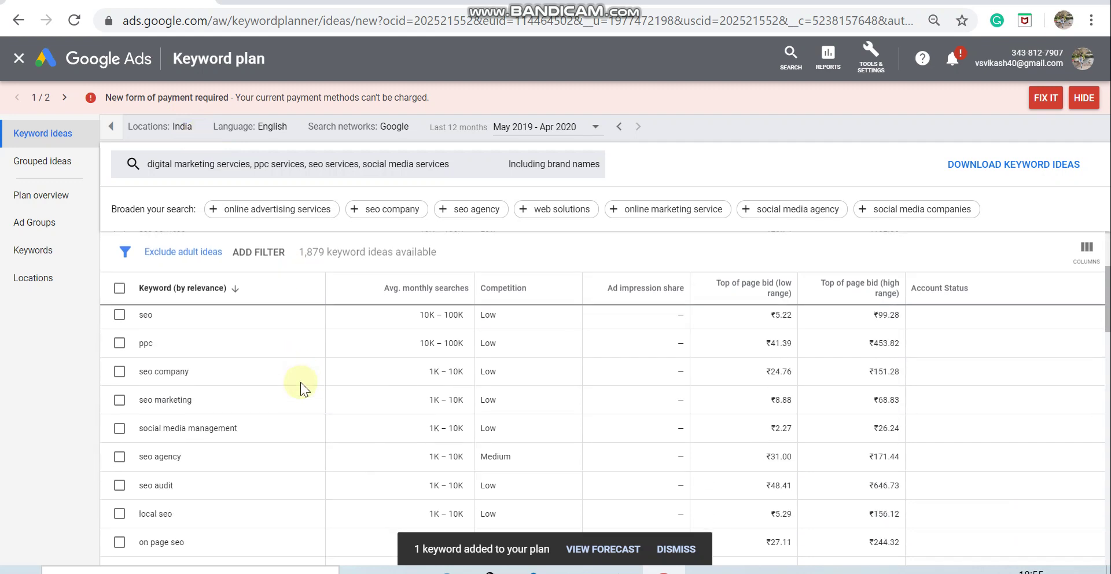
pyautogui.scroll(3, 300, 382)
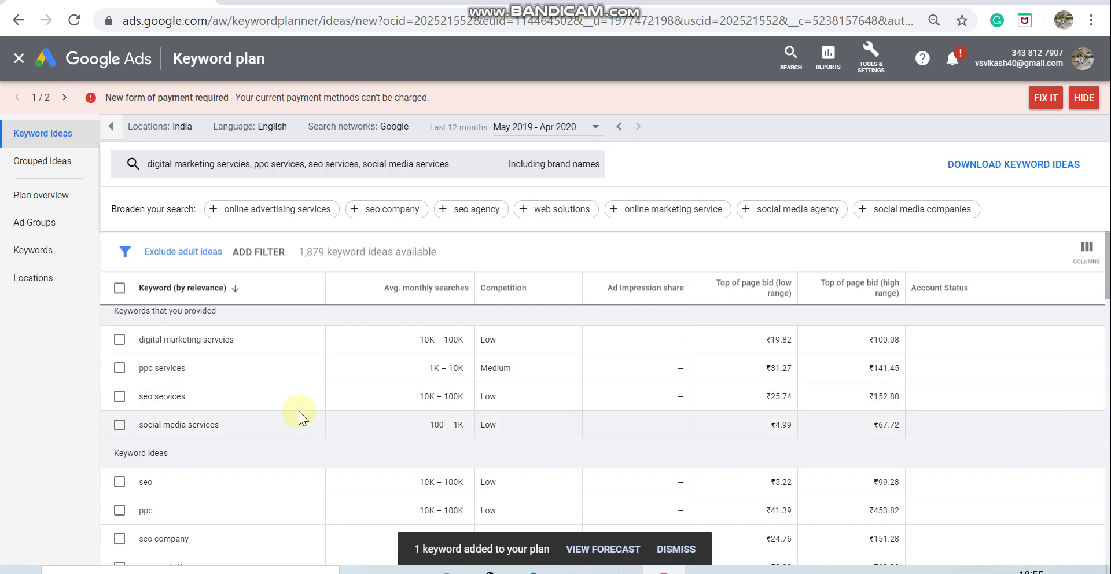
pyautogui.scroll(-3, 299, 411)
pyautogui.scroll(1, 298, 411)
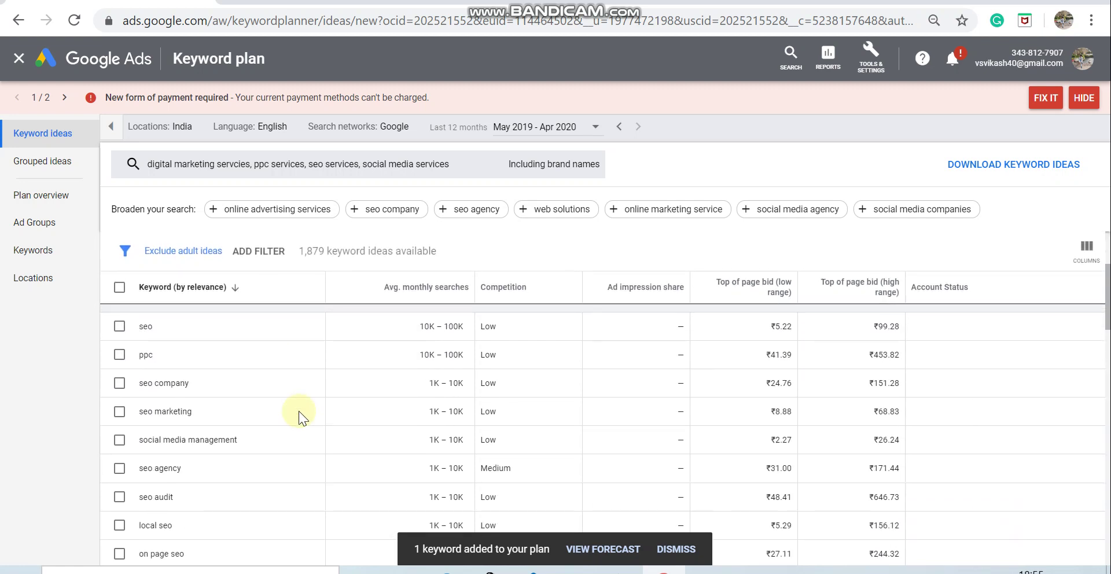
# Step: Add the seo keyword as Exact match to a newly created 'SEO-Group' ad group
pyautogui.click(119, 327)
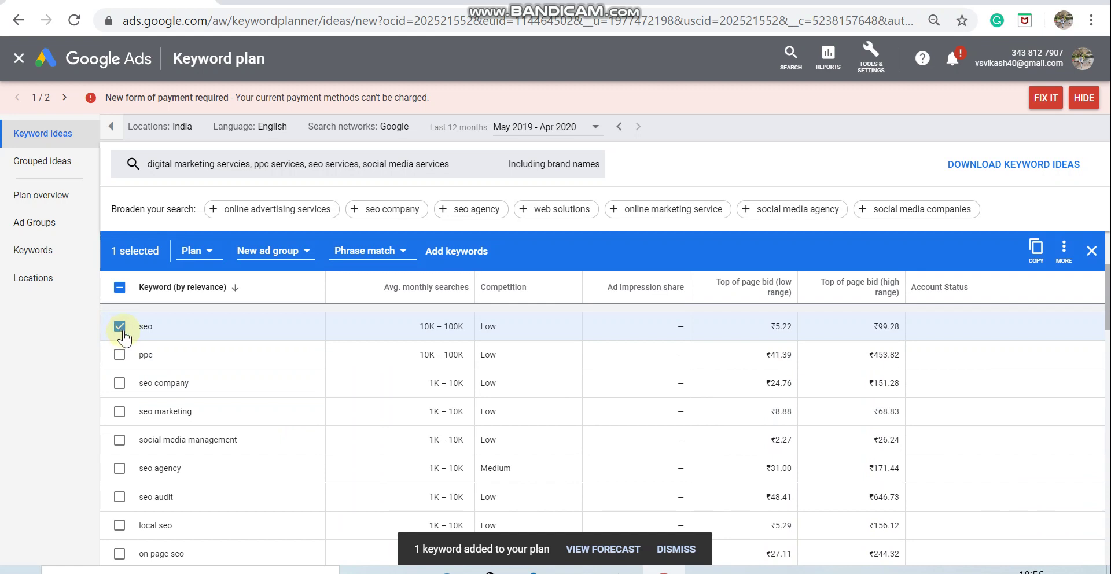
pyautogui.click(274, 255)
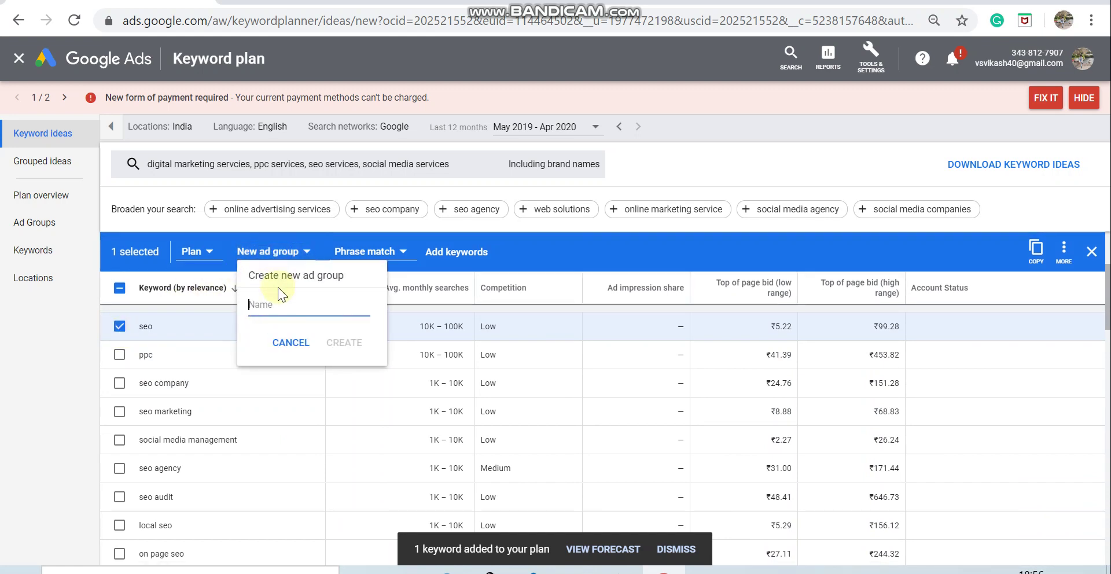
pyautogui.click(286, 309)
pyautogui.write('SEO-Group')
pyautogui.click(340, 340)
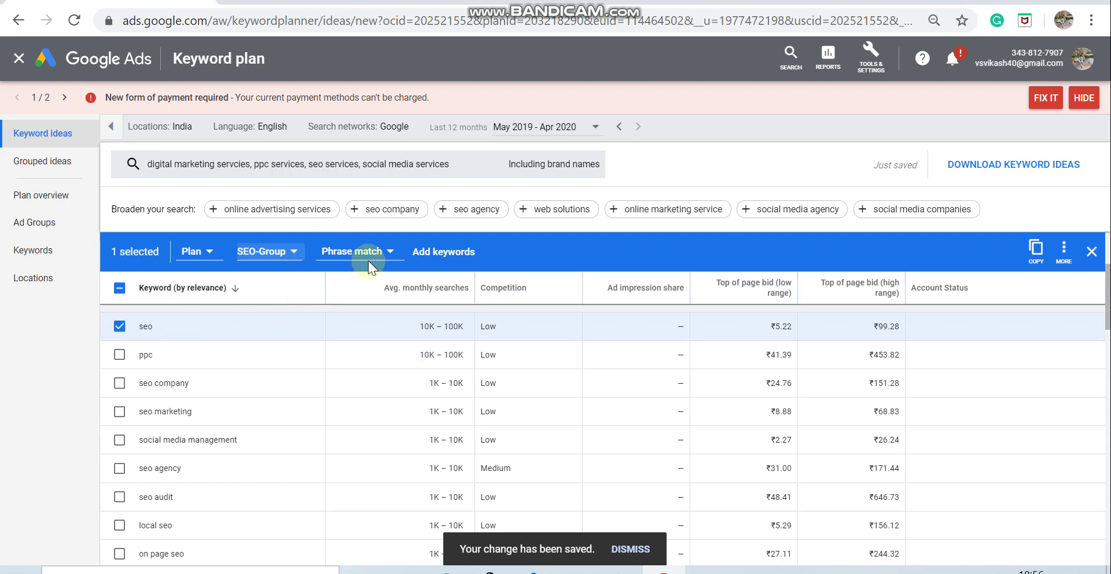
pyautogui.click(390, 252)
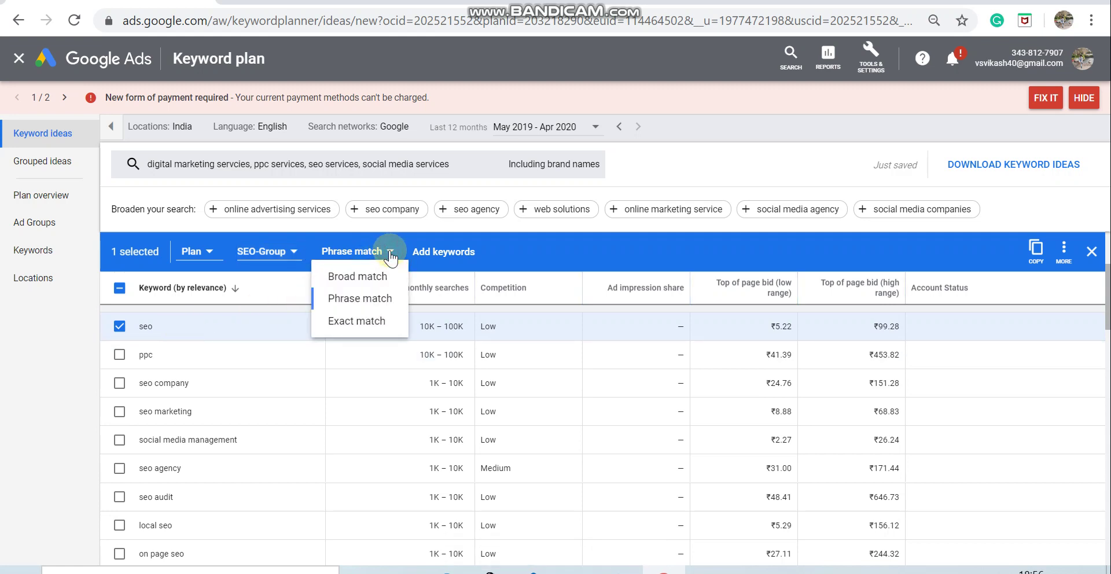
pyautogui.click(356, 319)
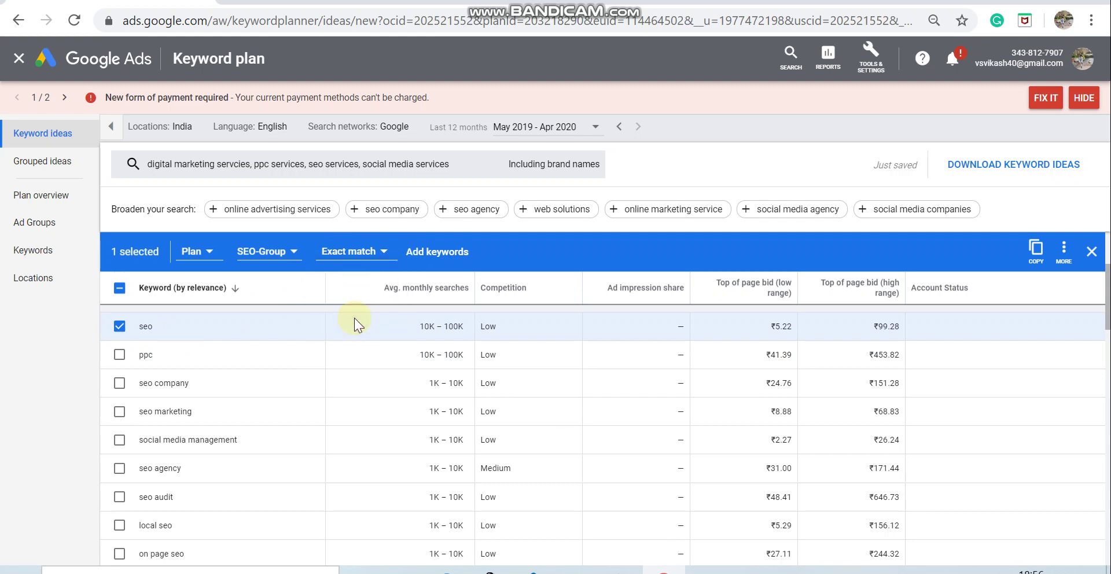
pyautogui.click(435, 254)
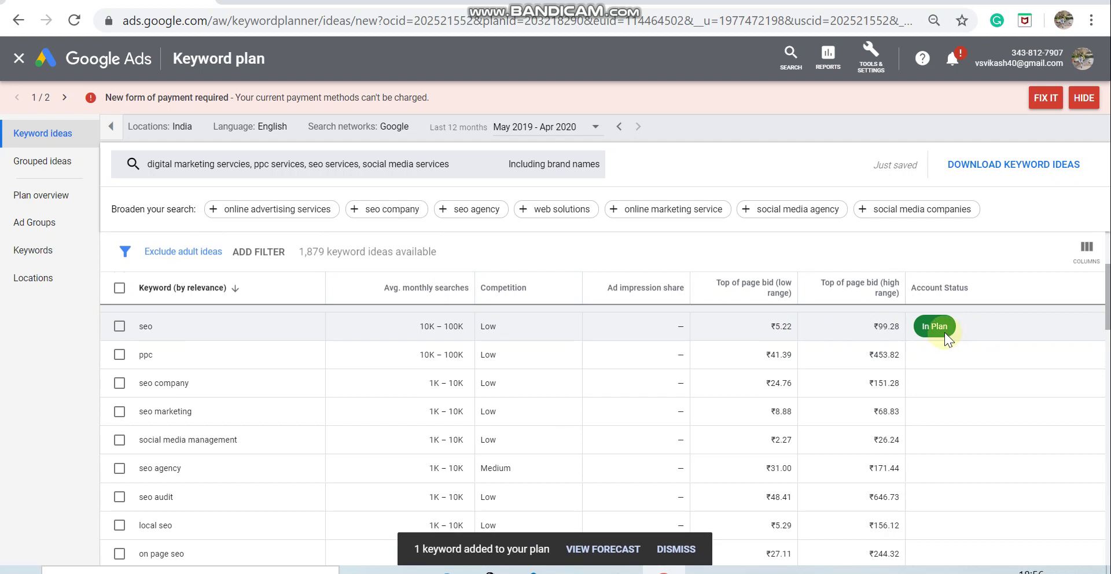
# Step: Create a 'PPC-Group' ad group and add ppc to it as Exact match
pyautogui.click(120, 355)
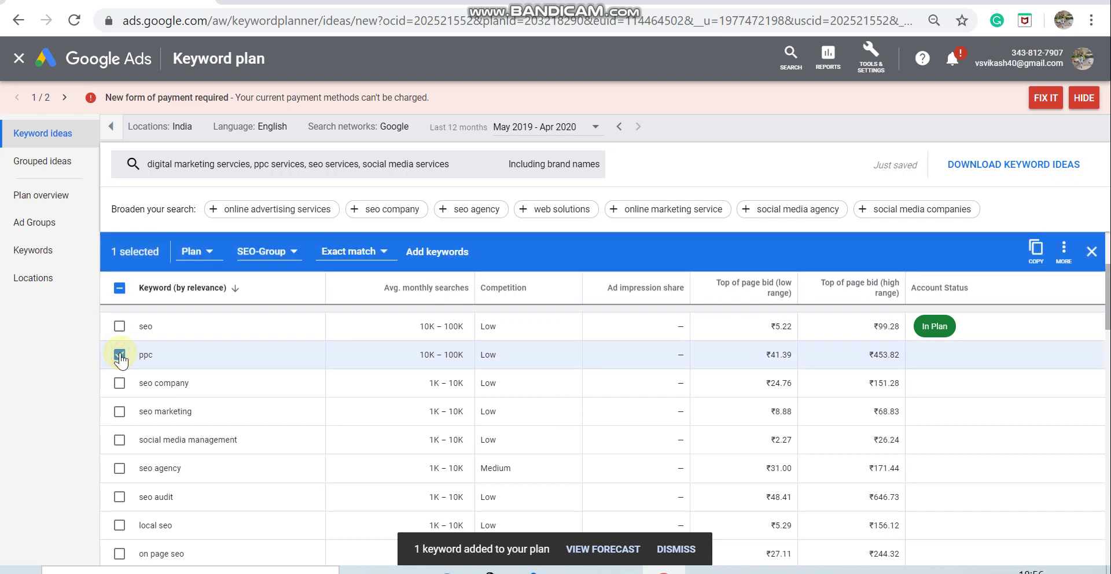
pyautogui.click(276, 260)
pyautogui.click(280, 316)
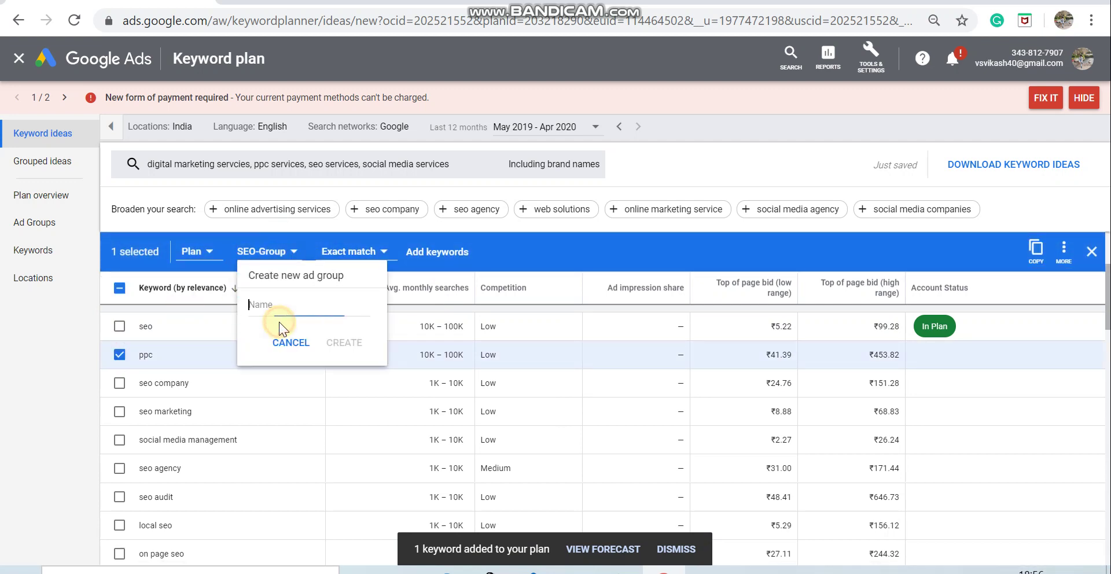
pyautogui.write('PPC-Group')
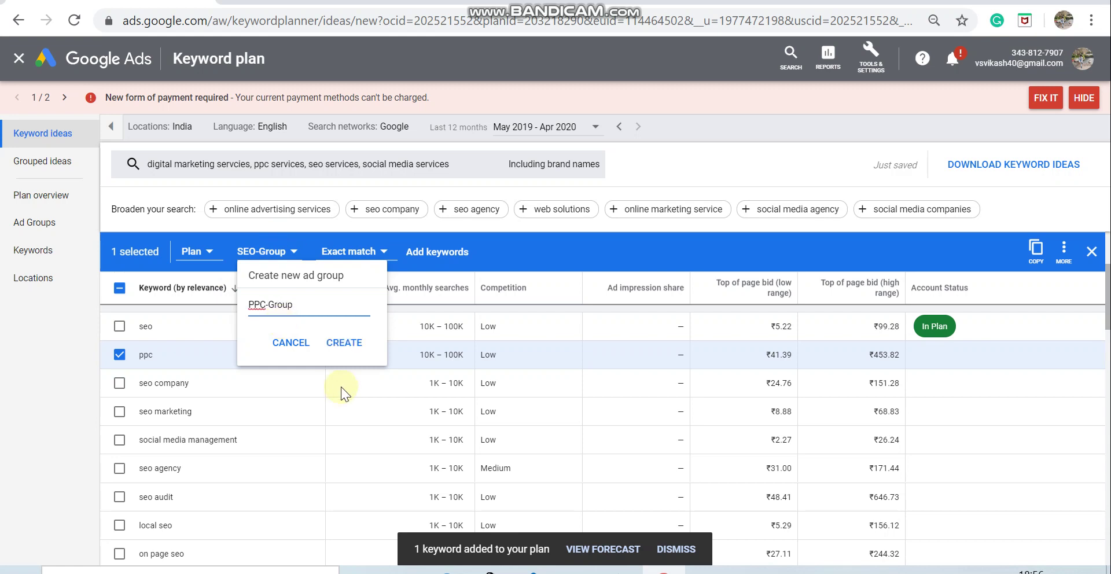
pyautogui.click(345, 341)
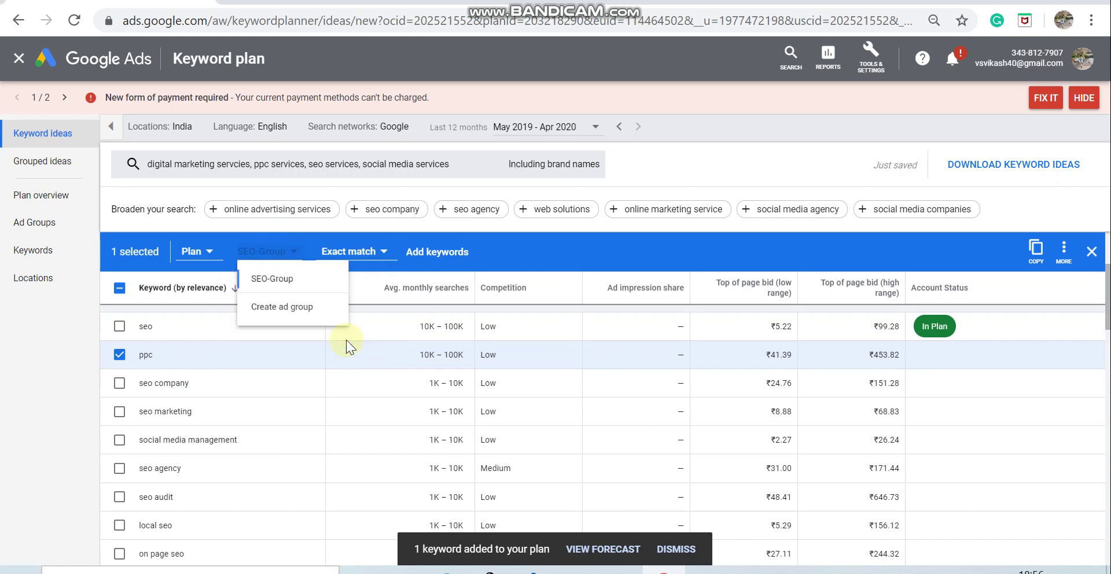
pyautogui.click(371, 258)
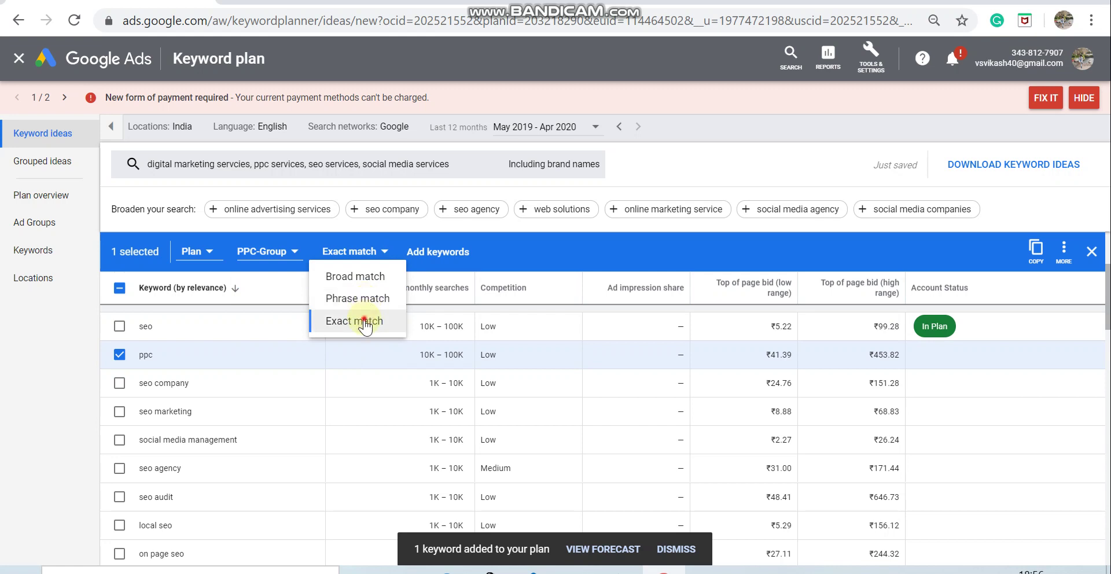
pyautogui.click(365, 319)
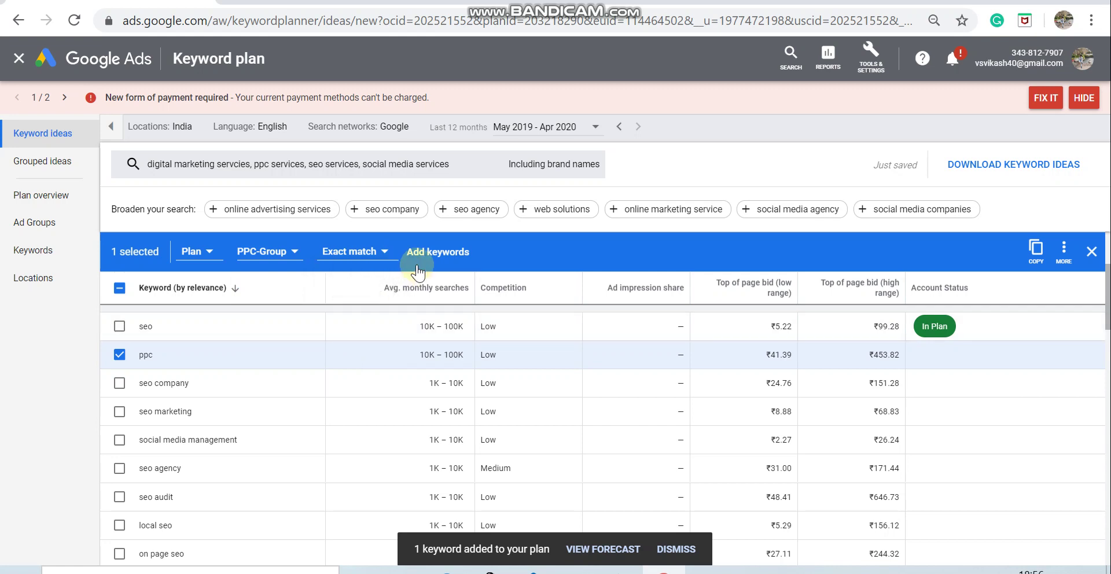
pyautogui.click(438, 252)
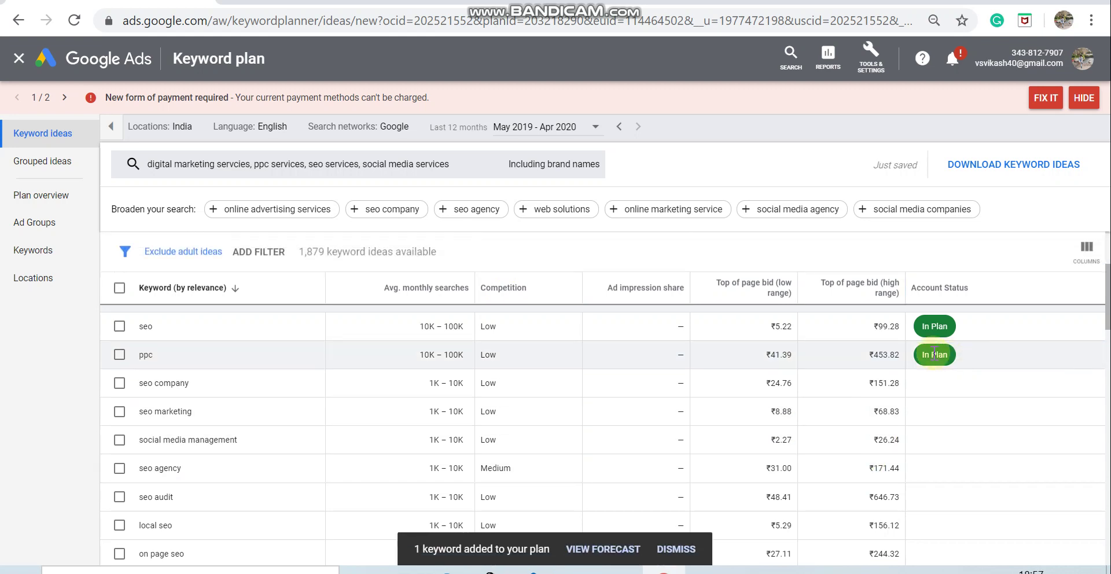
# Step: Add social media management as Phrase match to a new 'Socialmedia-Group' ad group
pyautogui.scroll(-1, 299, 443)
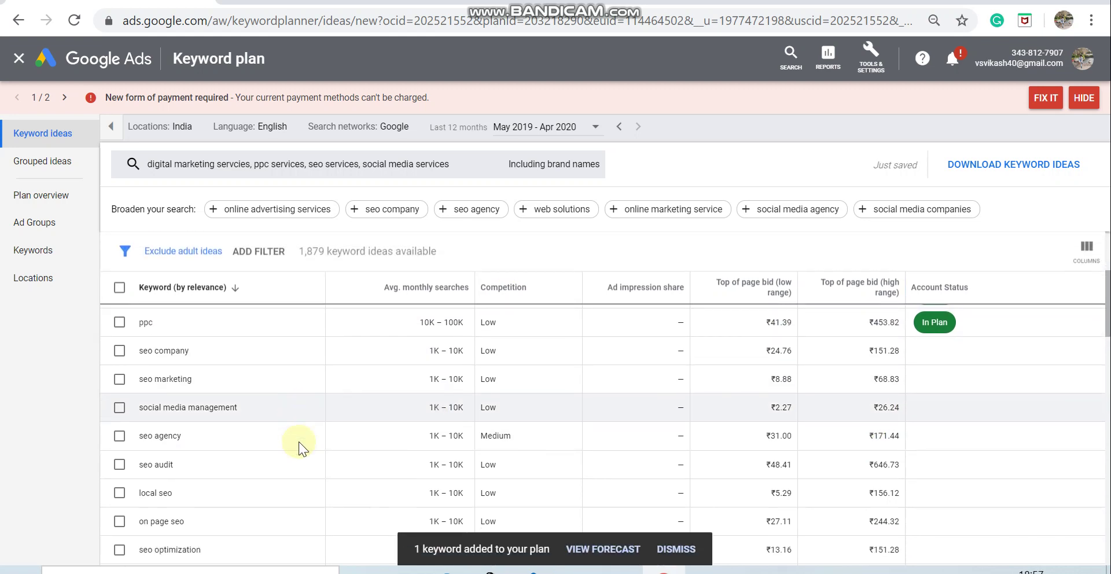
pyautogui.scroll(2, 299, 443)
pyautogui.scroll(-2, 299, 442)
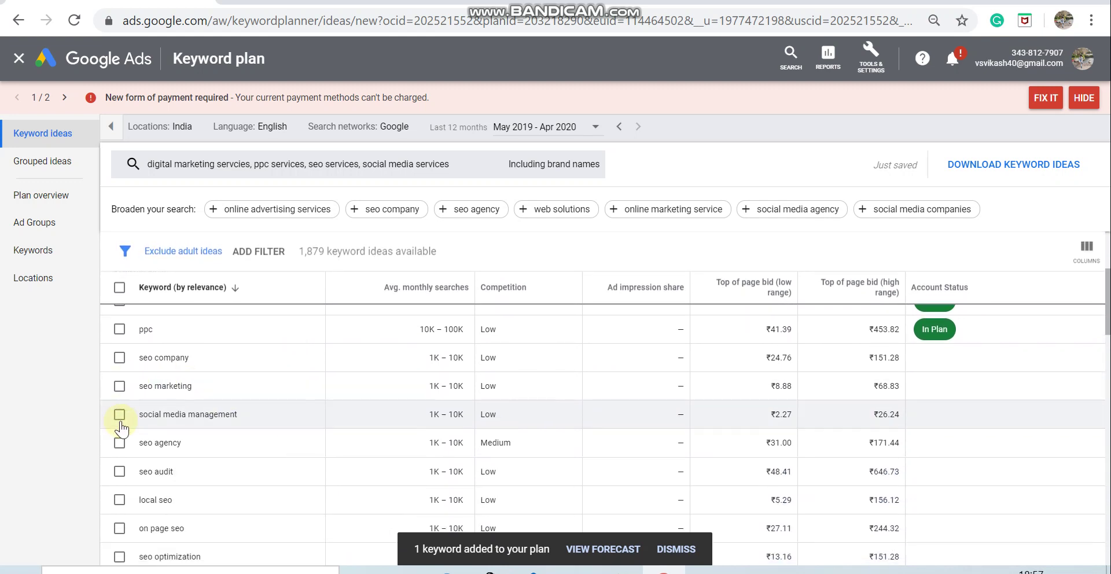
pyautogui.click(120, 415)
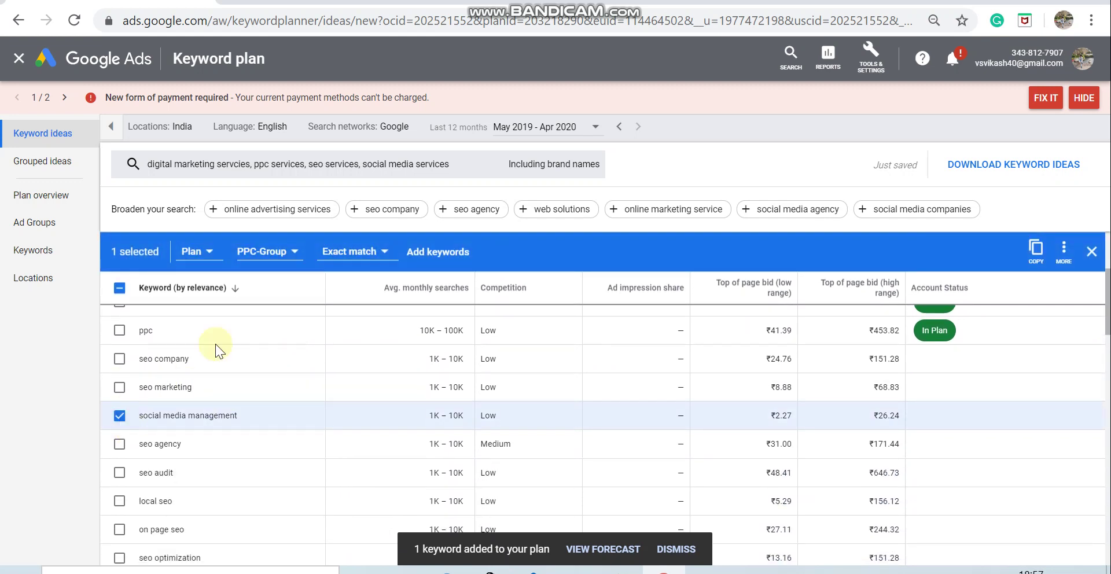
pyautogui.click(277, 259)
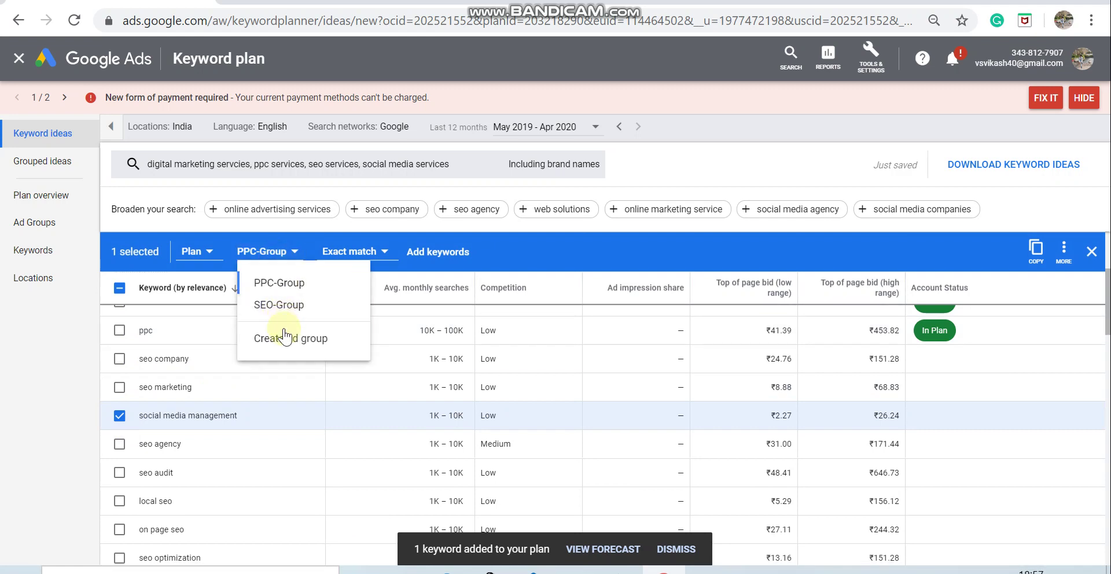
pyautogui.click(280, 335)
pyautogui.write('So')
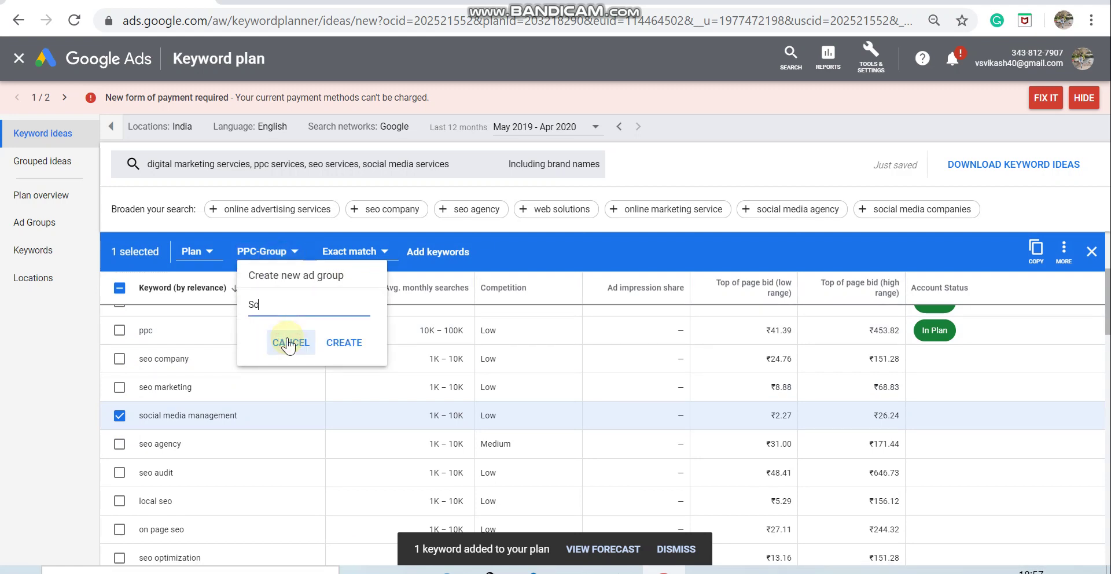
pyautogui.write('cialmedia-Group')
pyautogui.click(353, 343)
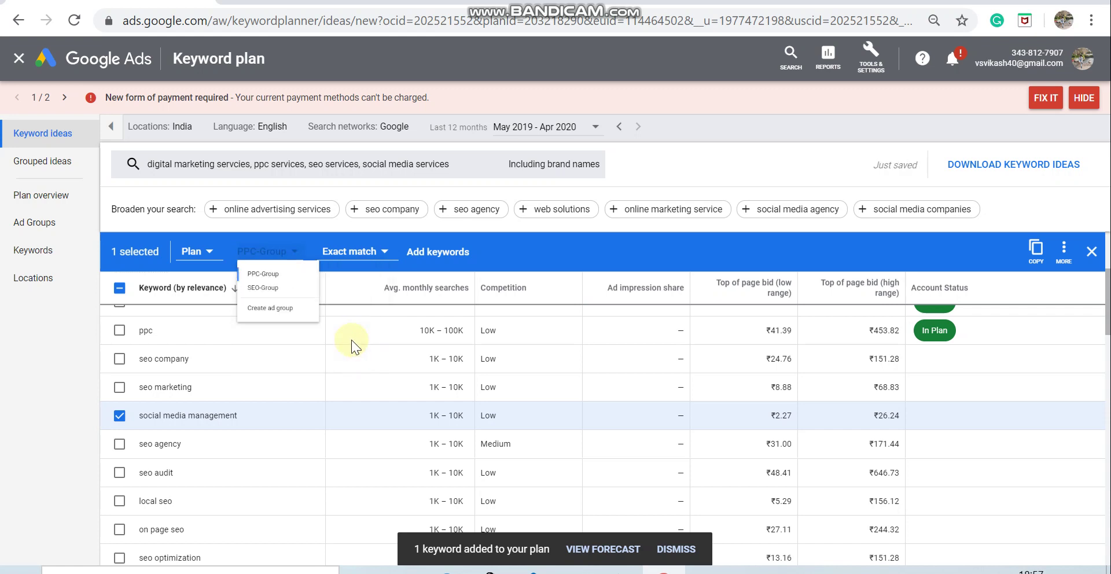
pyautogui.click(391, 255)
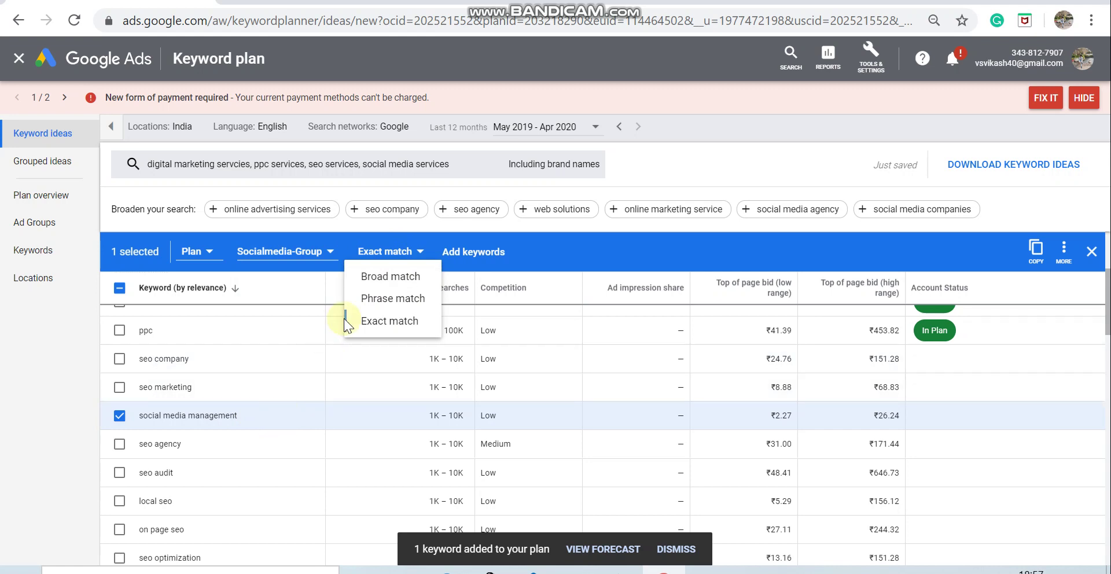
pyautogui.click(373, 299)
pyautogui.click(474, 252)
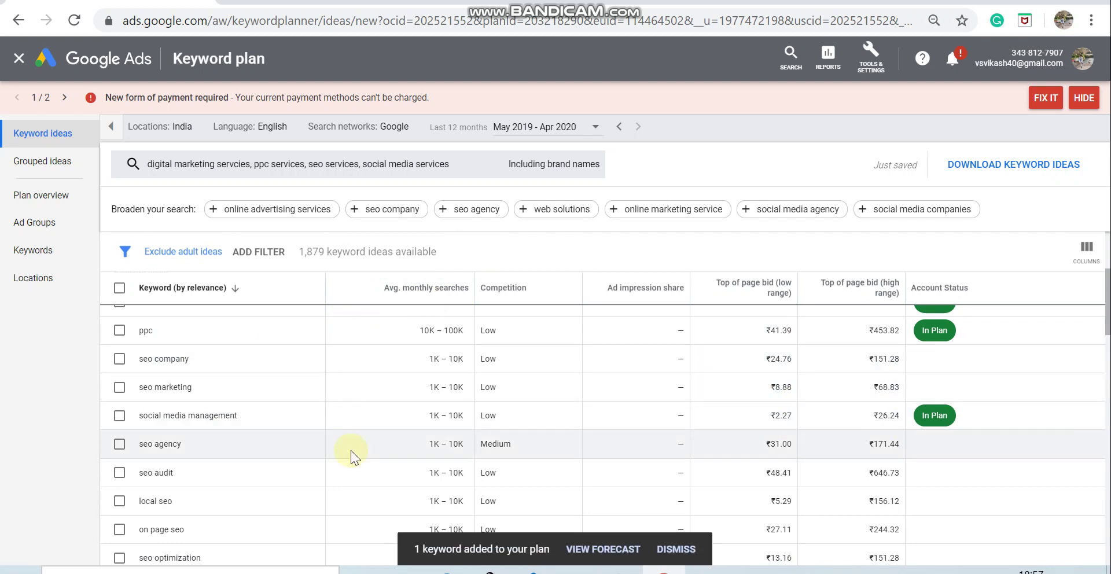
# Step: Clear an accidental text highlight on the keyword ideas page
pyautogui.scroll(-1, 351, 450)
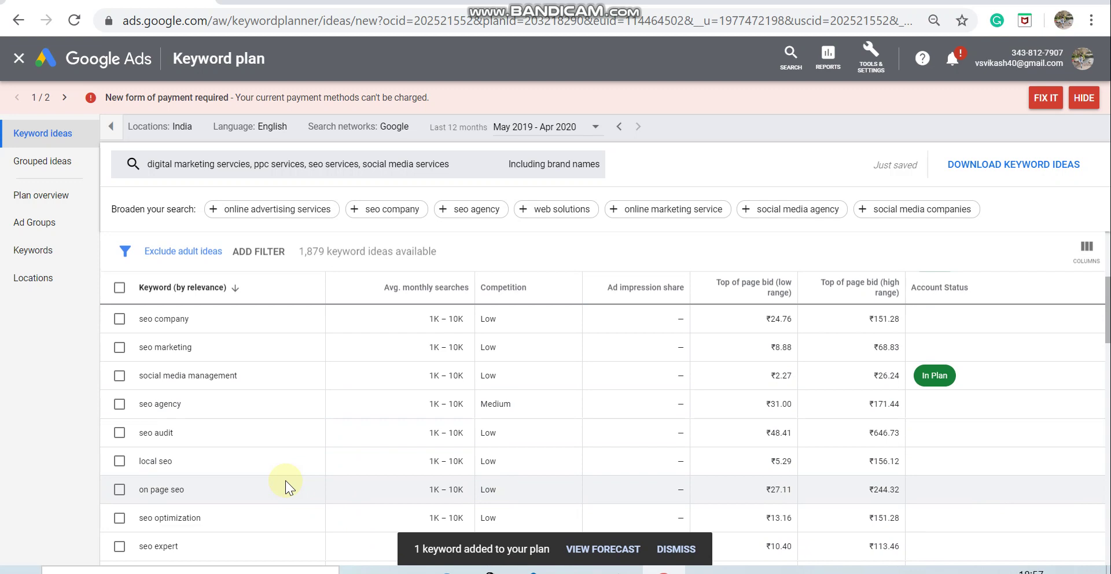
pyautogui.moveTo(286, 481); pyautogui.dragTo(40, 359)
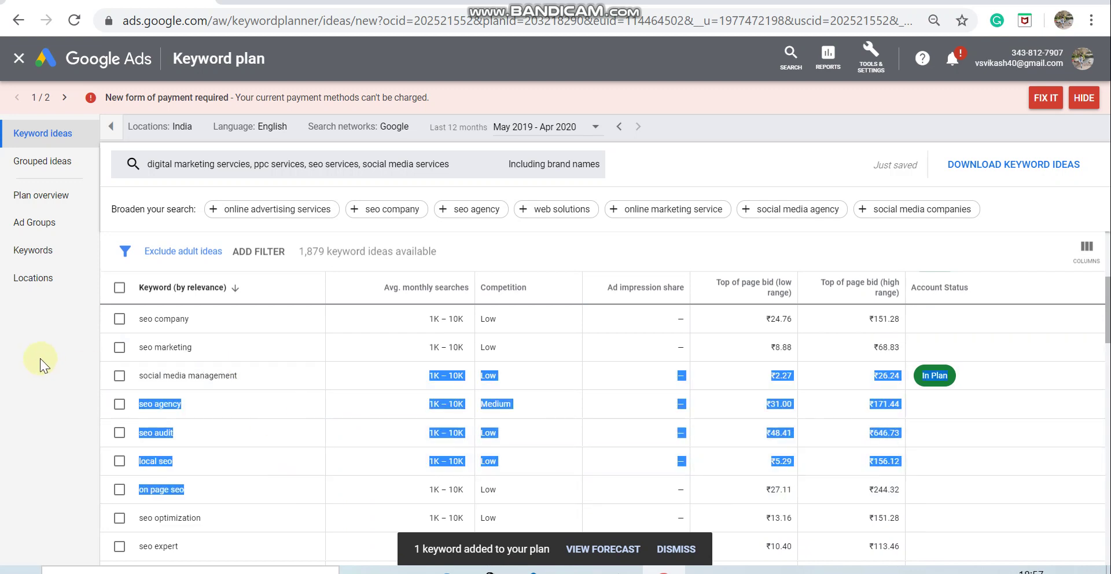
pyautogui.click(40, 359)
pyautogui.scroll(3, 297, 409)
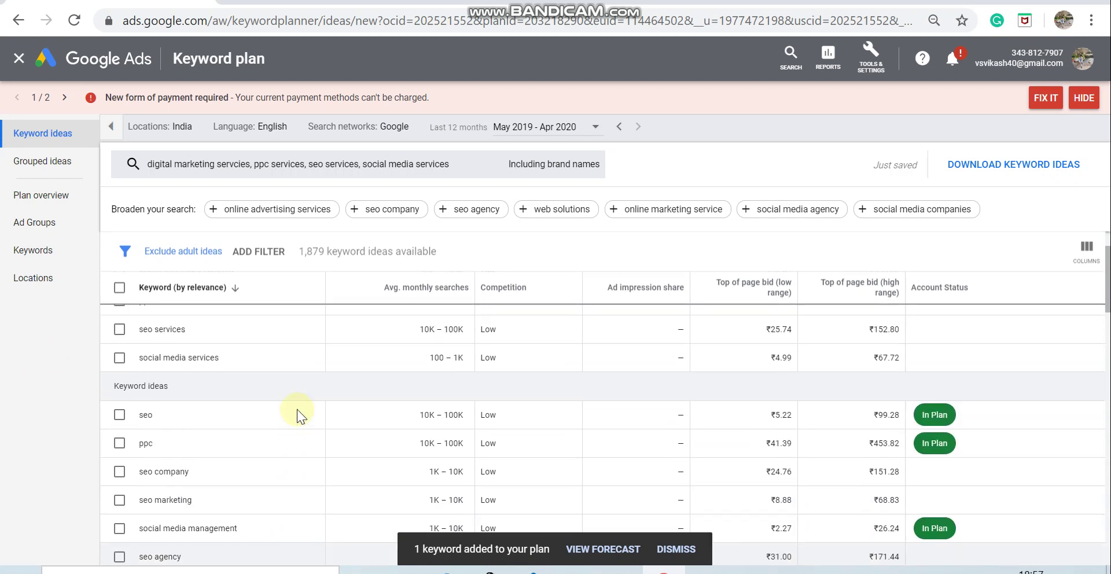
# Step: Select seo agency, seo optimization, seo expert, off page seo, seo consultant and best seo company
pyautogui.scroll(-3, 297, 409)
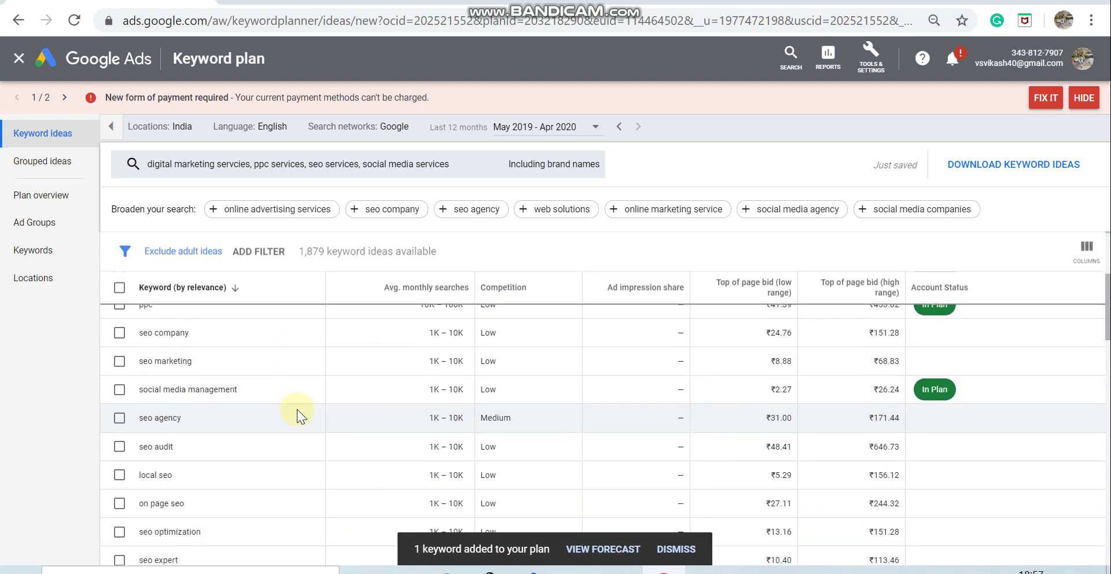
pyautogui.scroll(-1, 297, 409)
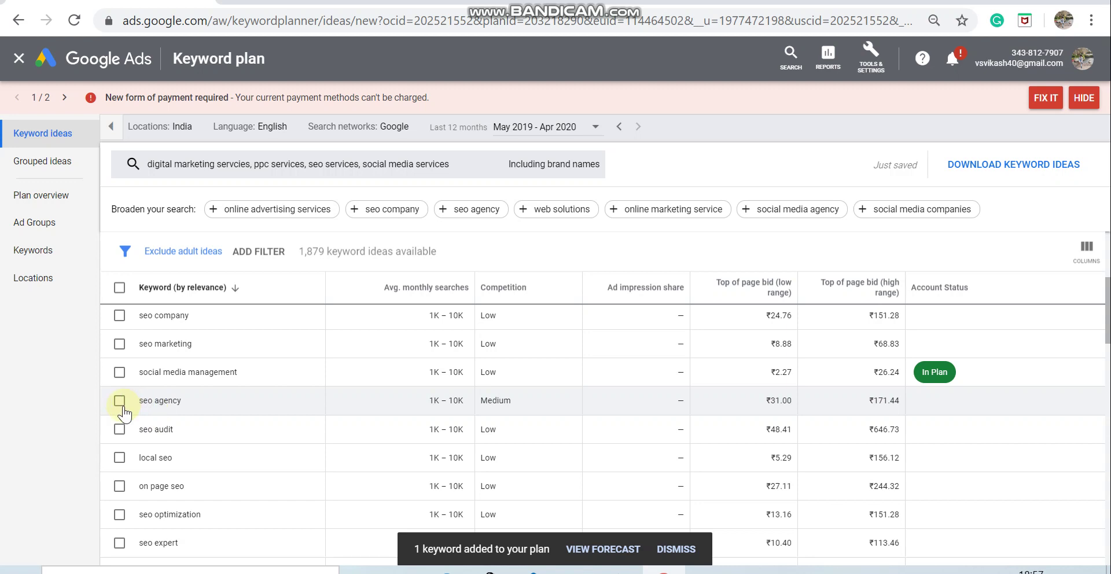
pyautogui.click(120, 401)
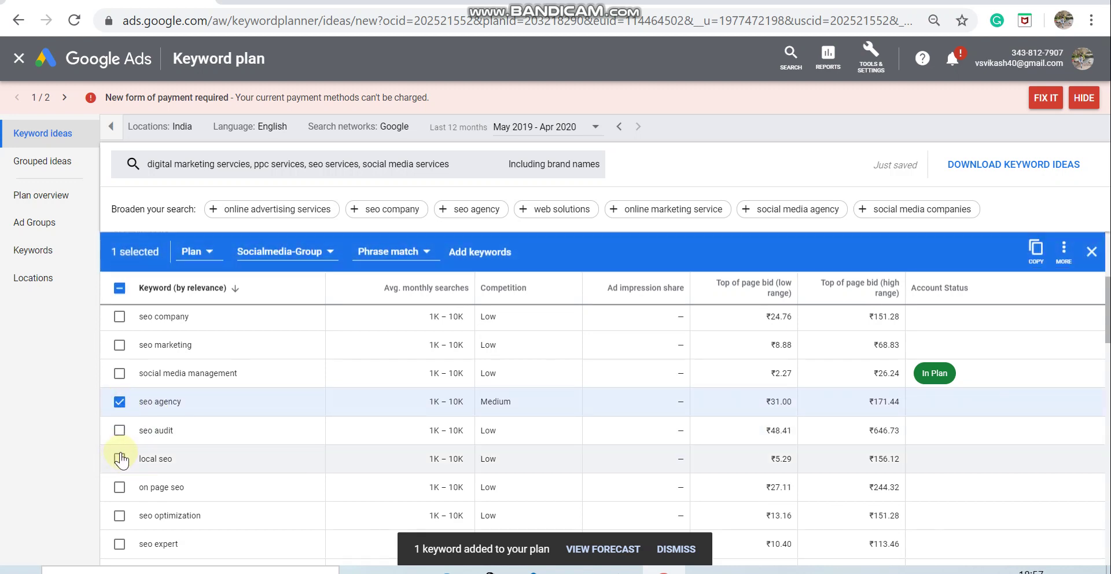
pyautogui.scroll(-1, 122, 481)
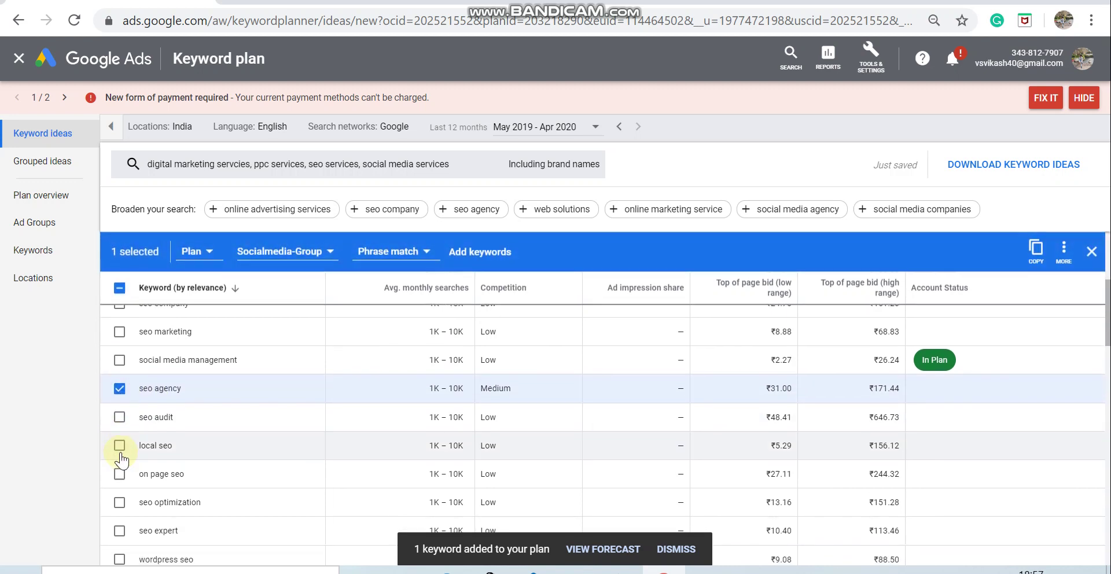
pyautogui.click(119, 491)
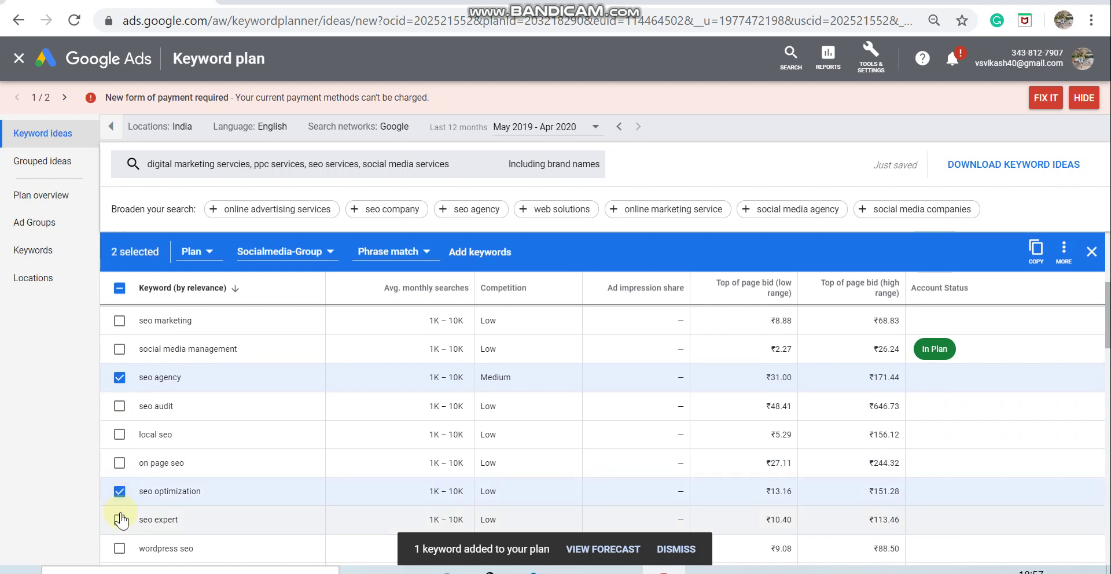
pyautogui.click(120, 520)
pyautogui.scroll(-3, 120, 521)
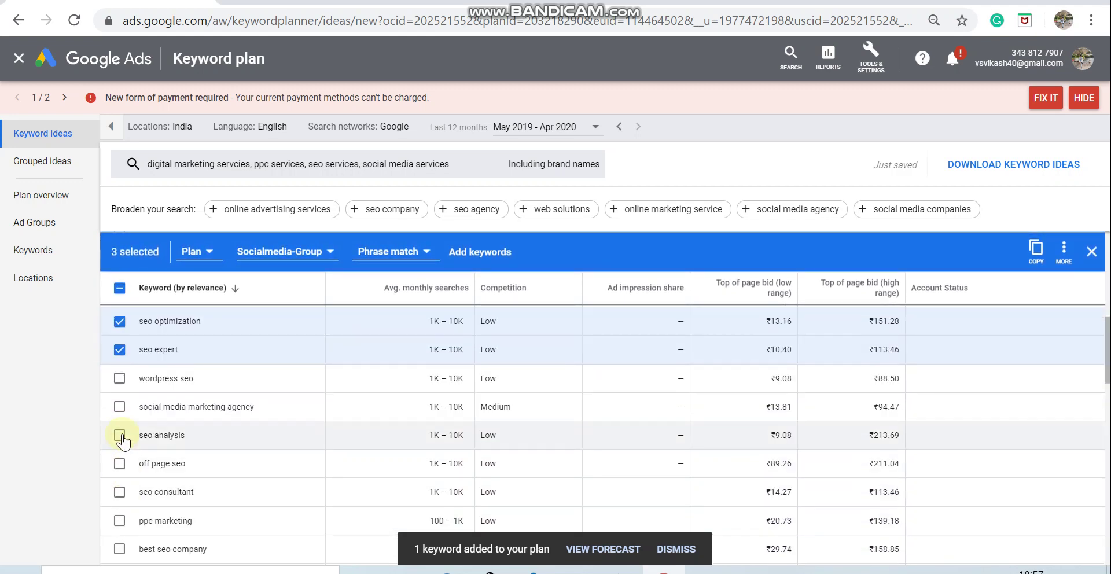
pyautogui.click(120, 465)
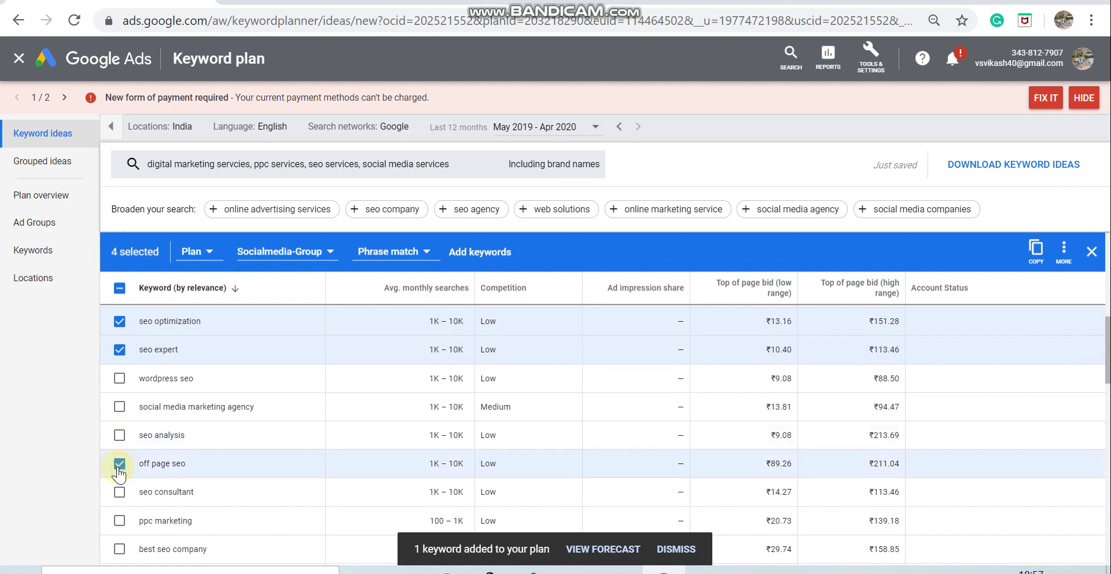
pyautogui.click(119, 493)
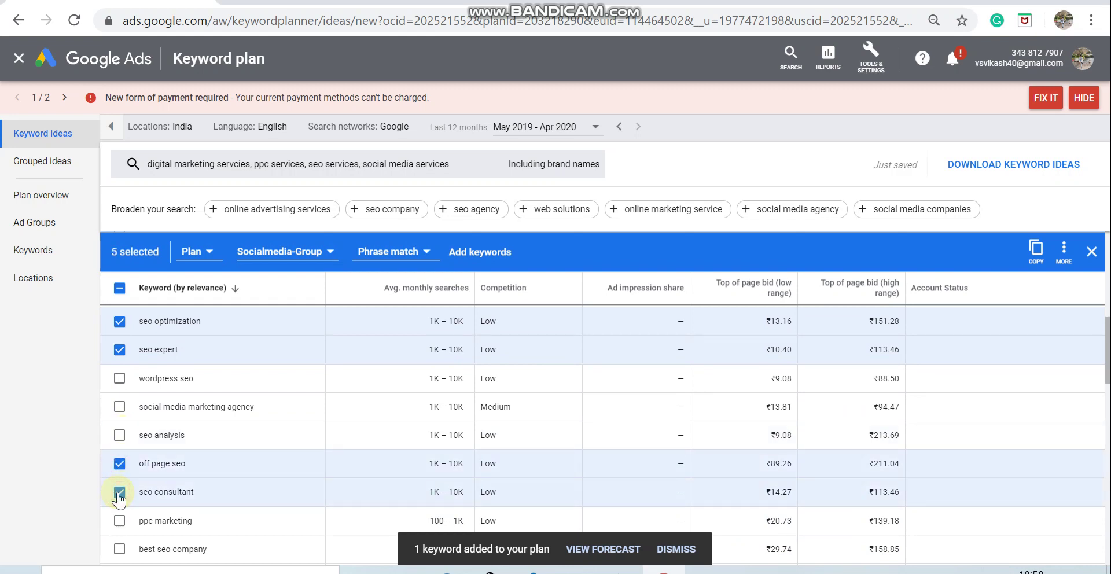
pyautogui.click(119, 550)
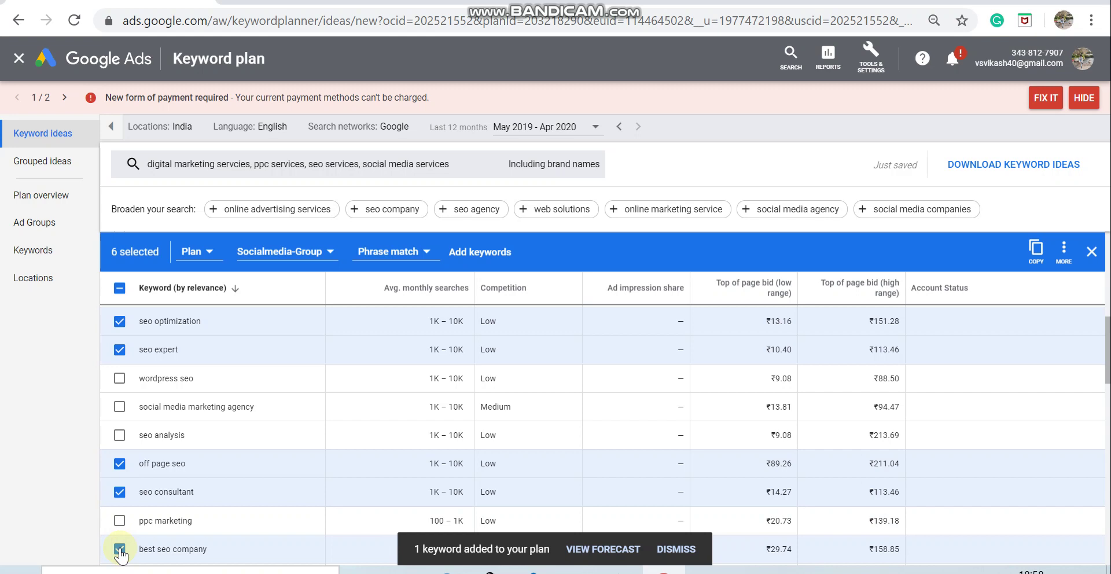
# Step: Add the six selected keywords to SEO-Group as Phrase match
pyautogui.click(323, 263)
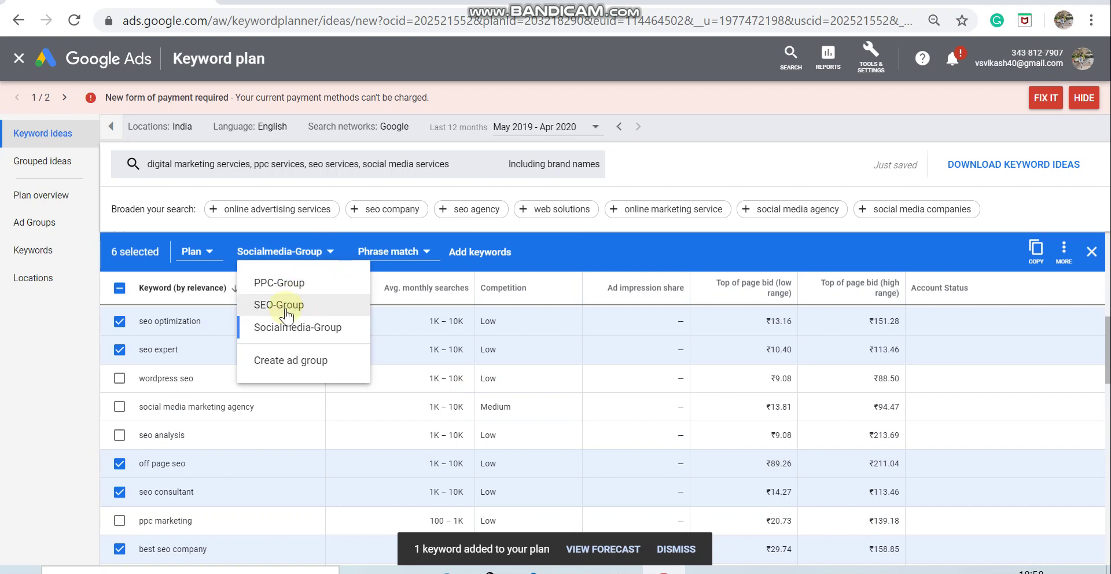
pyautogui.click(286, 306)
pyautogui.click(364, 255)
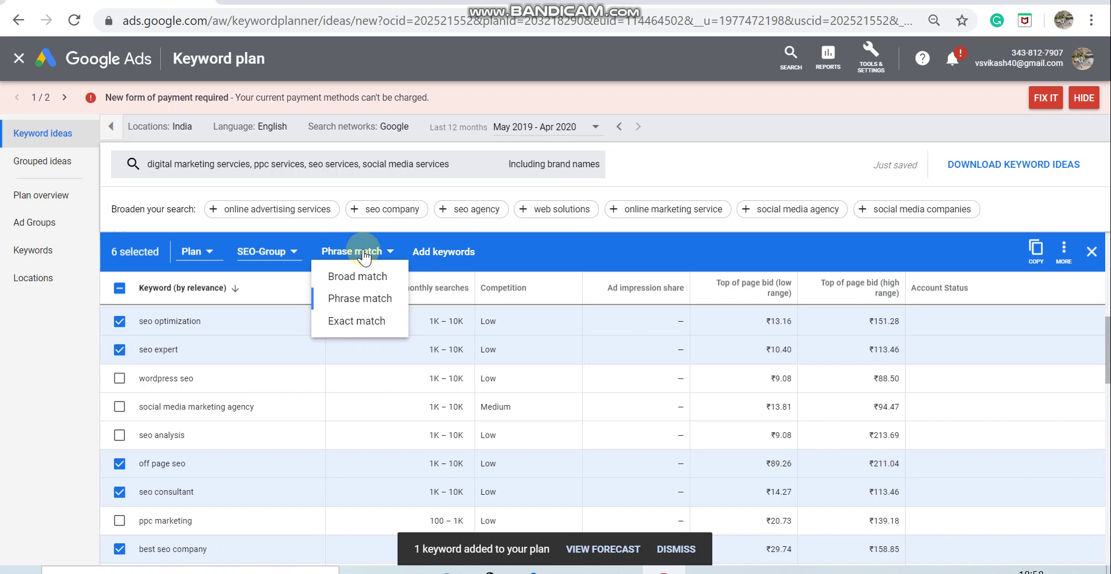
pyautogui.click(362, 299)
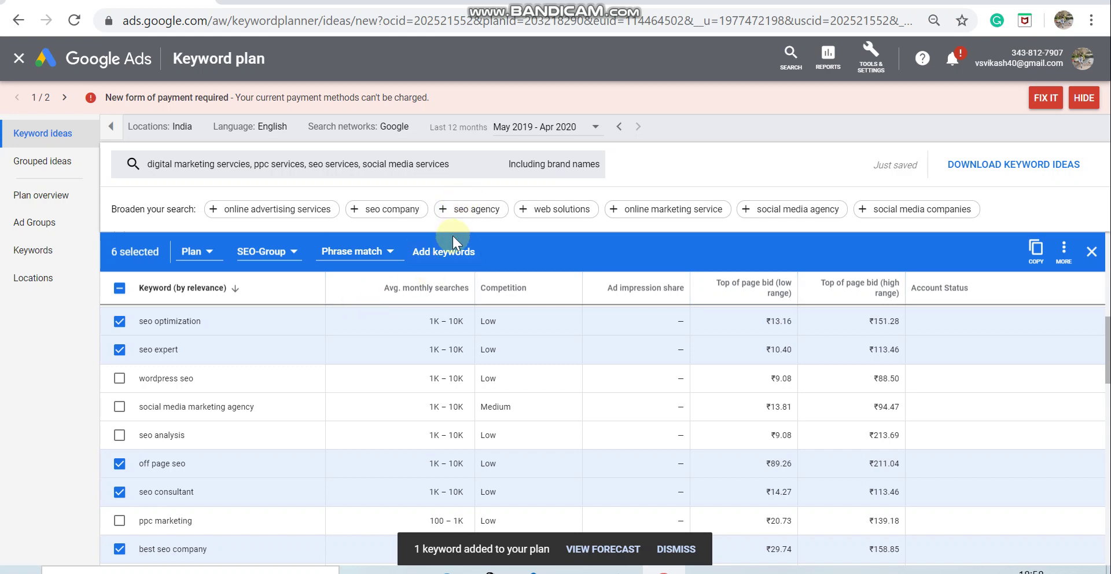
pyautogui.click(450, 254)
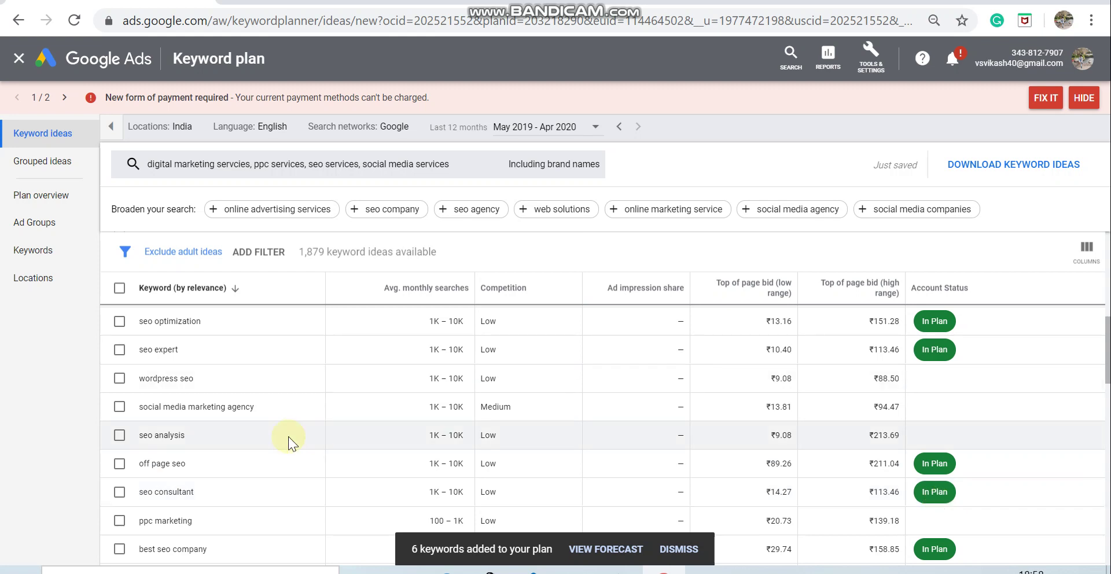
# Step: Select the ppc marketing, ppc services, ppc advertising and ppc agency keywords
pyautogui.scroll(-1, 288, 437)
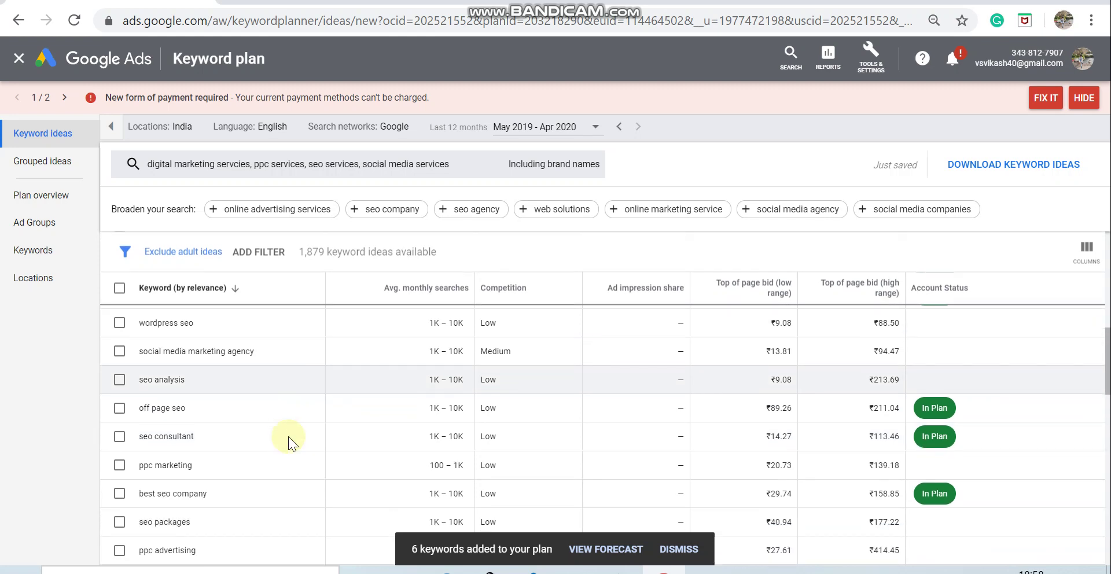
pyautogui.click(125, 466)
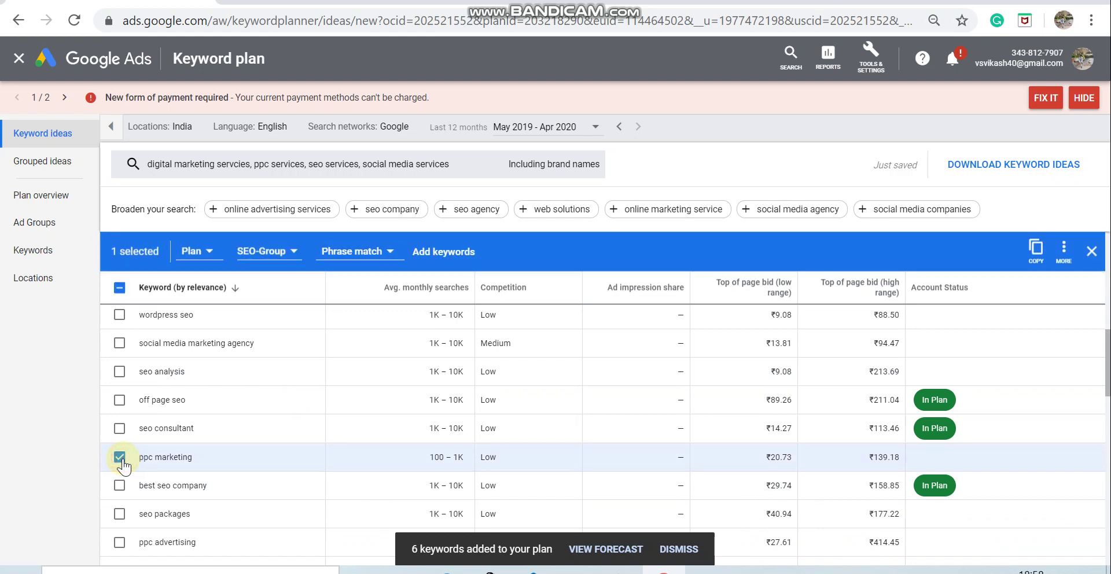
pyautogui.scroll(3, 212, 438)
pyautogui.scroll(4, 212, 437)
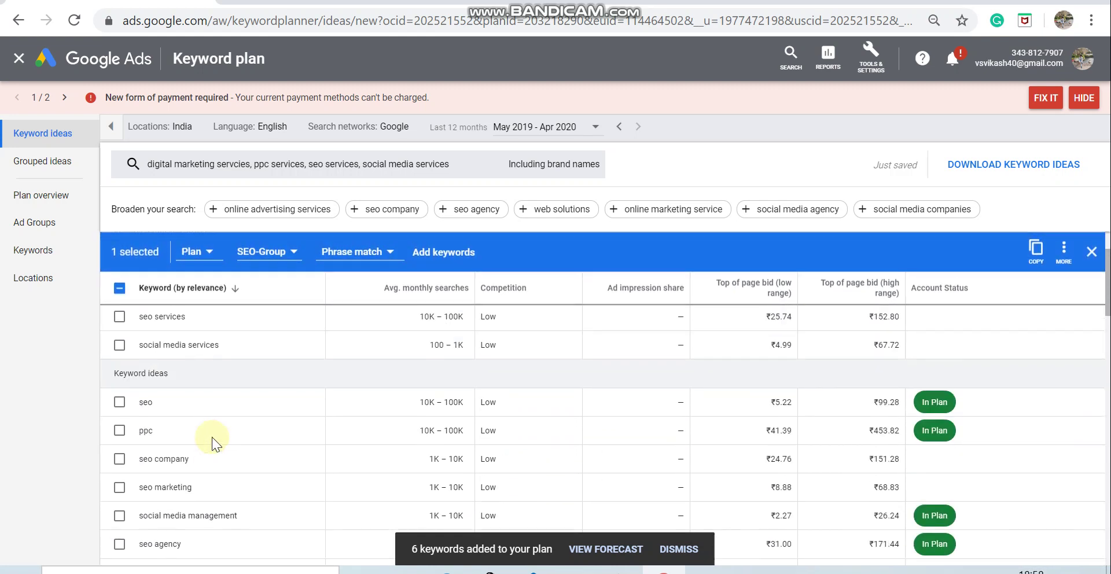
pyautogui.scroll(-3, 212, 436)
pyautogui.scroll(5, 212, 436)
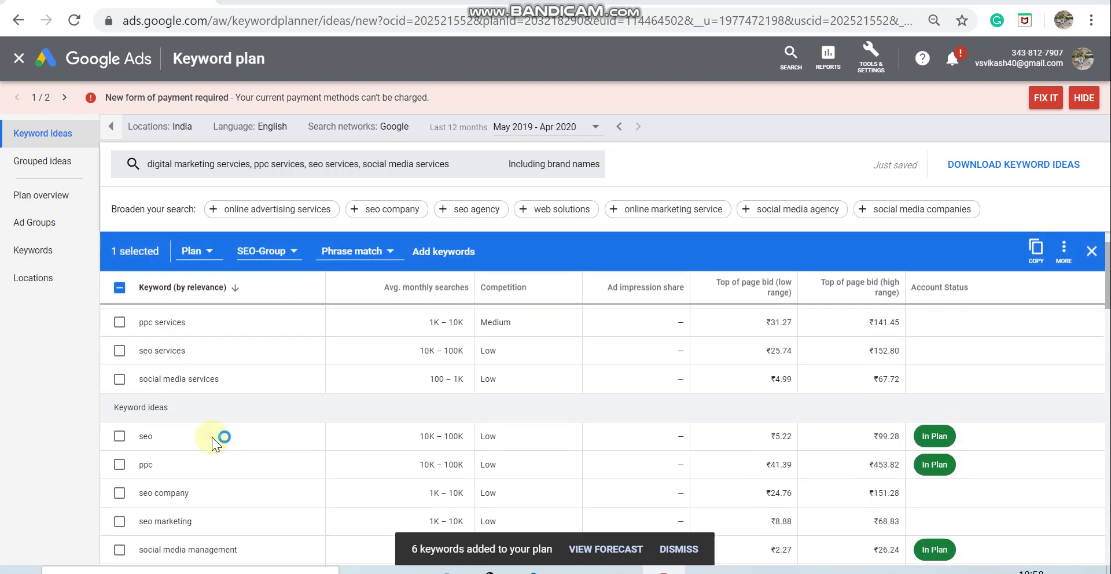
pyautogui.click(119, 366)
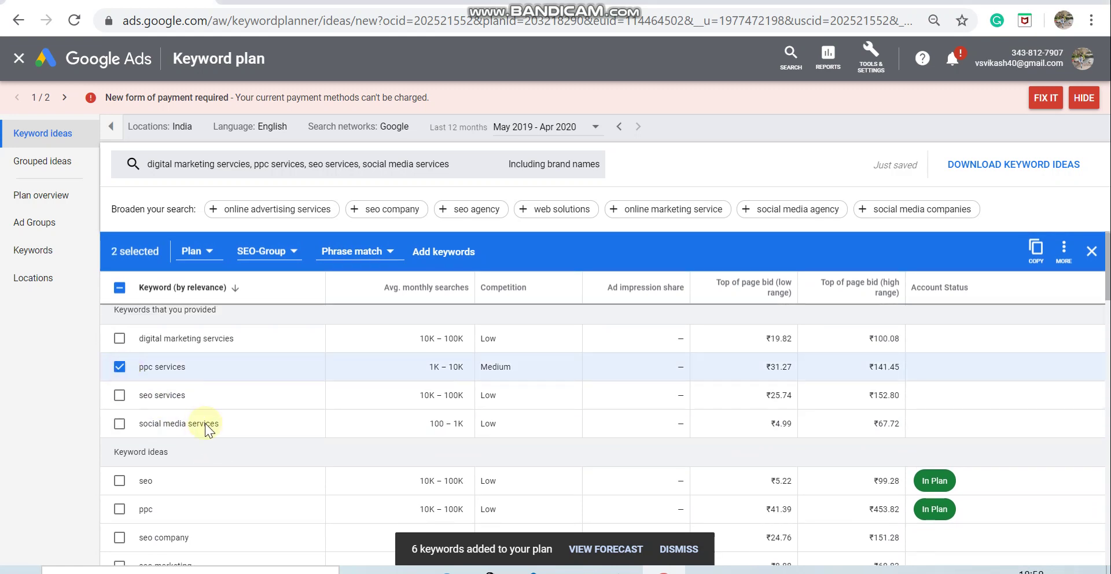
pyautogui.scroll(-4, 217, 435)
pyautogui.scroll(-7, 217, 435)
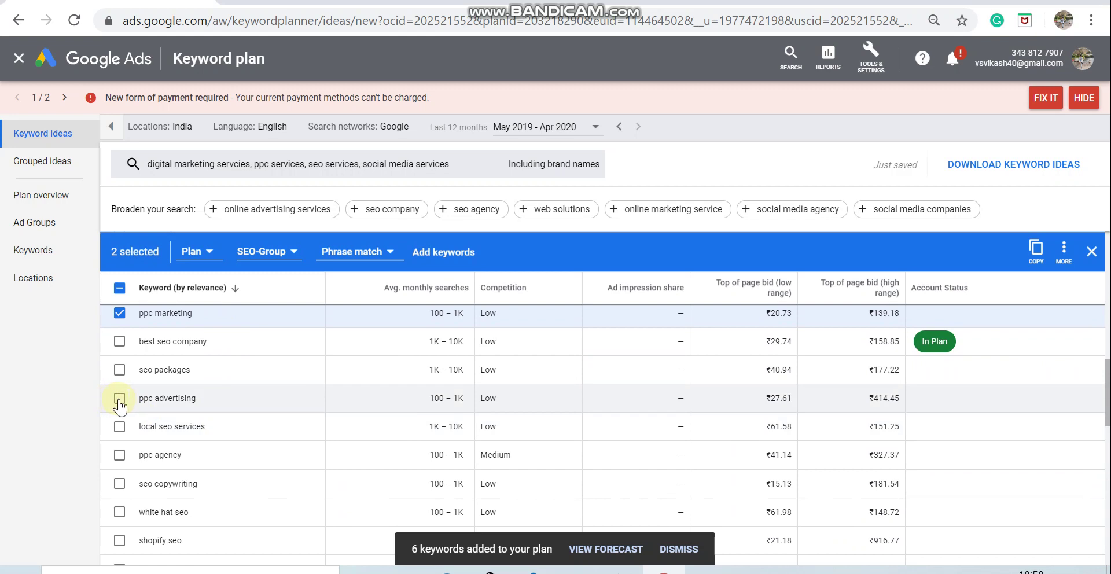
pyautogui.click(119, 398)
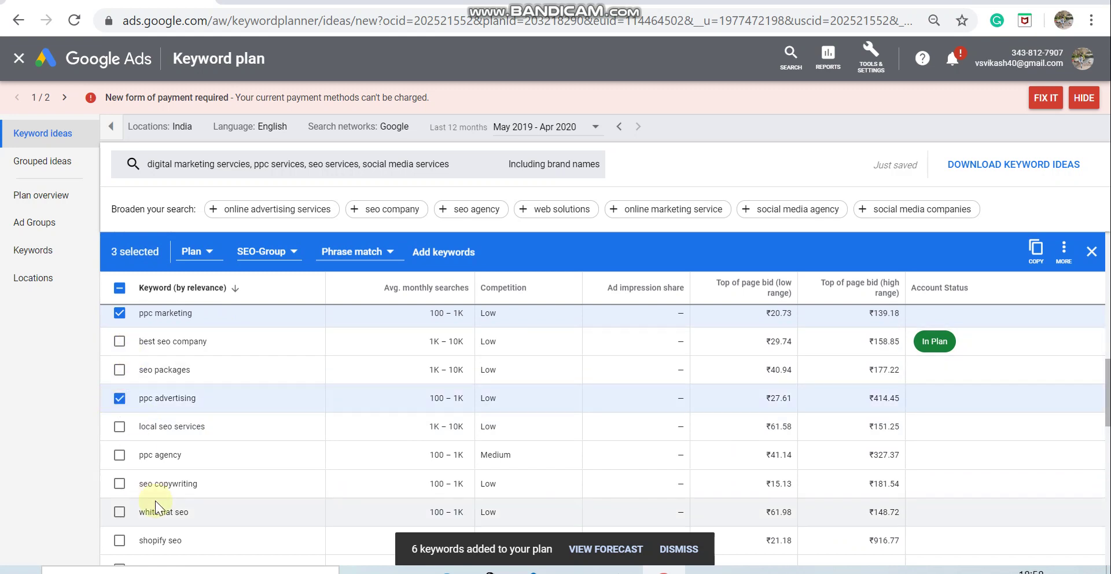
pyautogui.click(119, 458)
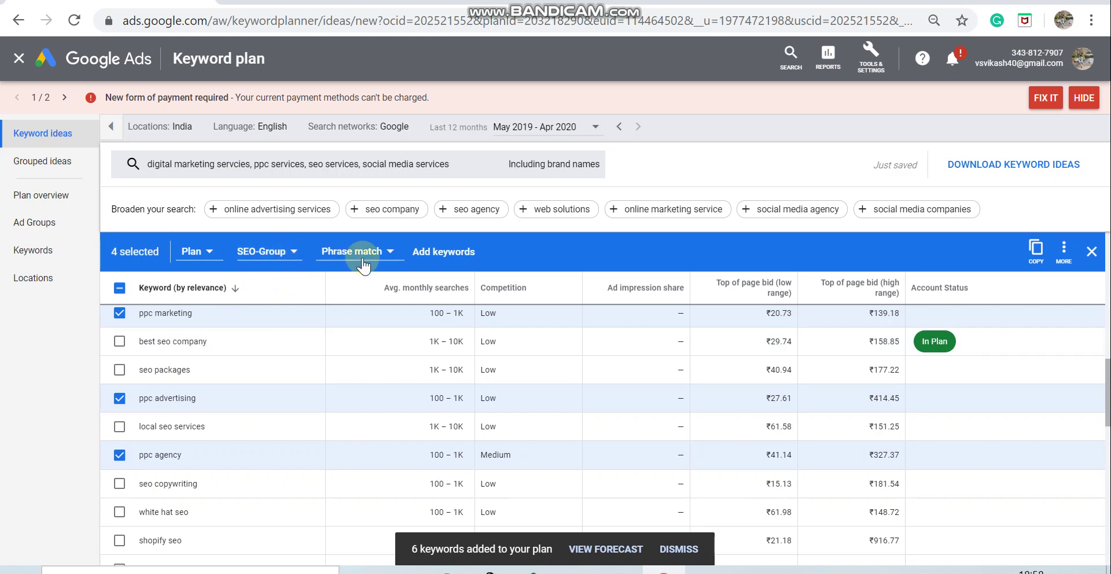
# Step: Add the four selected ppc keywords to PPC-Group as Exact match
pyautogui.doubleClick(294, 255)
pyautogui.click(294, 254)
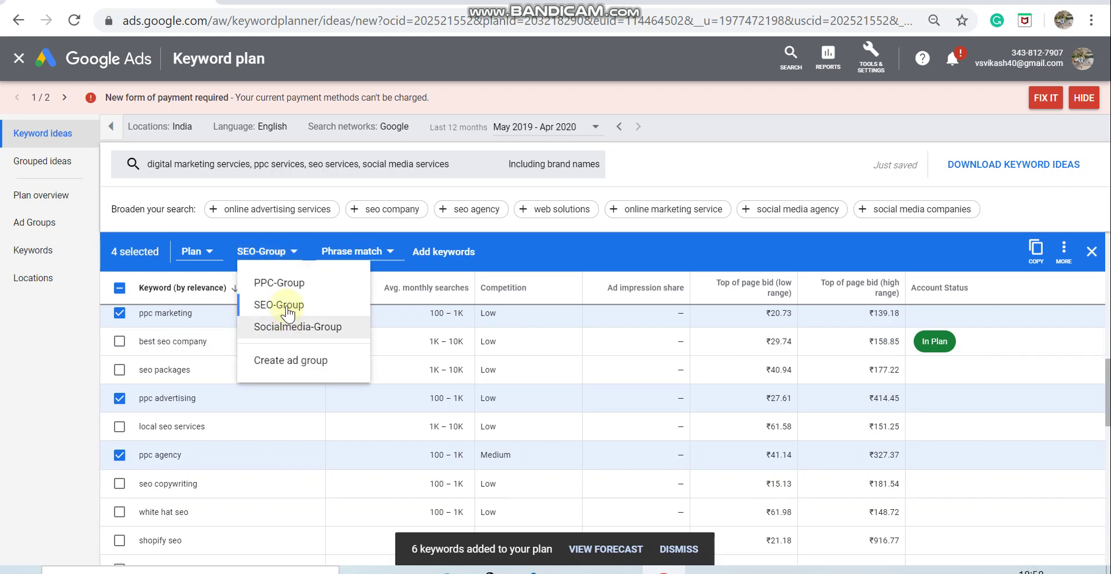
pyautogui.click(287, 284)
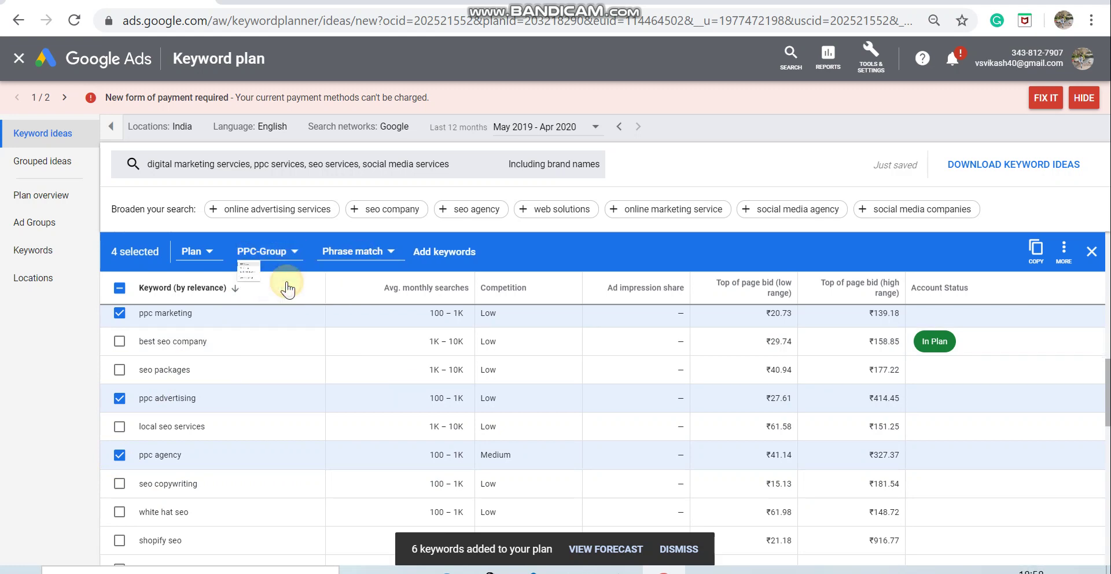
pyautogui.click(369, 251)
pyautogui.click(369, 323)
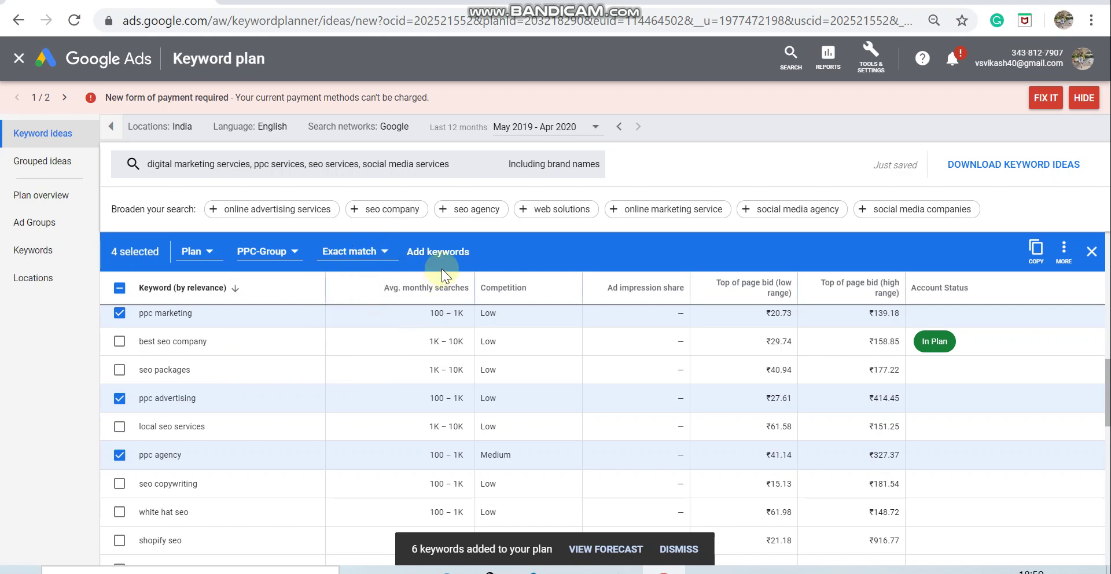
pyautogui.click(444, 252)
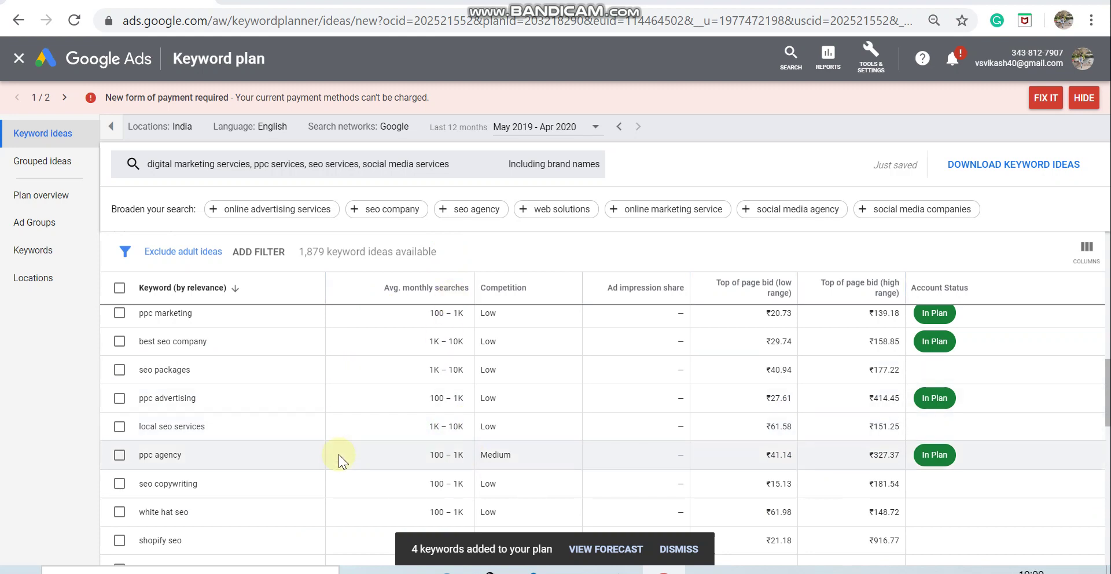
pyautogui.scroll(-2, 338, 453)
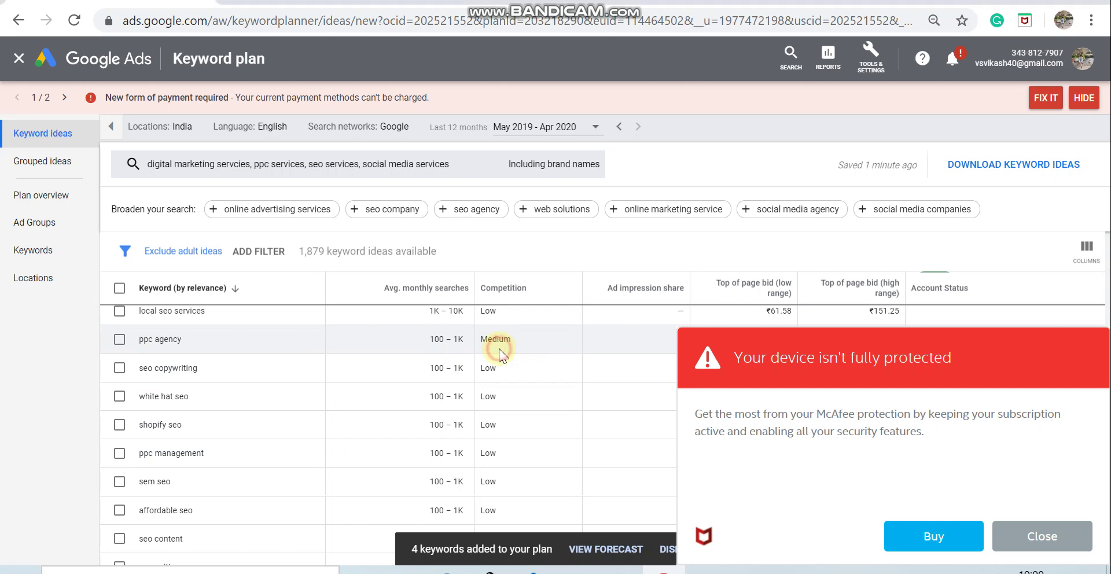
pyautogui.scroll(6, 499, 349)
pyautogui.scroll(2, 499, 350)
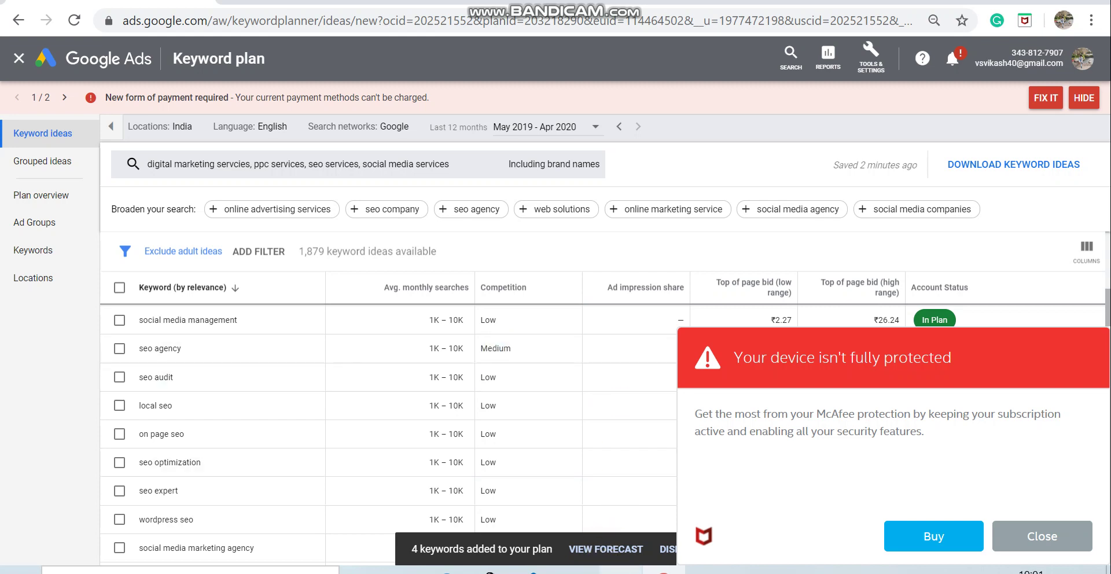
# Step: In Notepad, add a 'Whatsapp:' line with the contact number, then 'Please no Call Directly'
pyautogui.hotkey('alt', 'Tab')
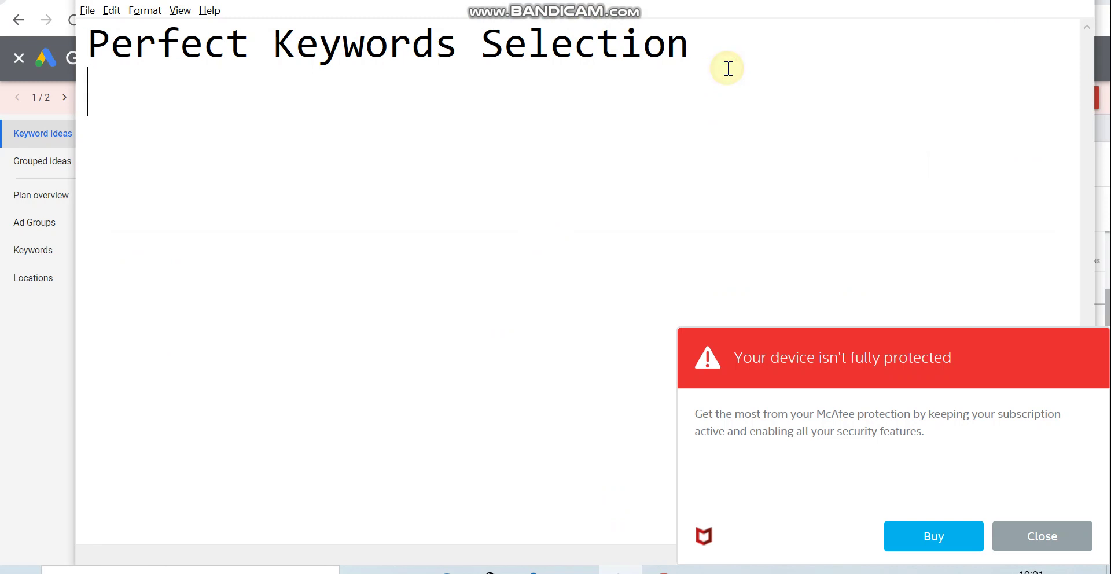
pyautogui.press('Return')
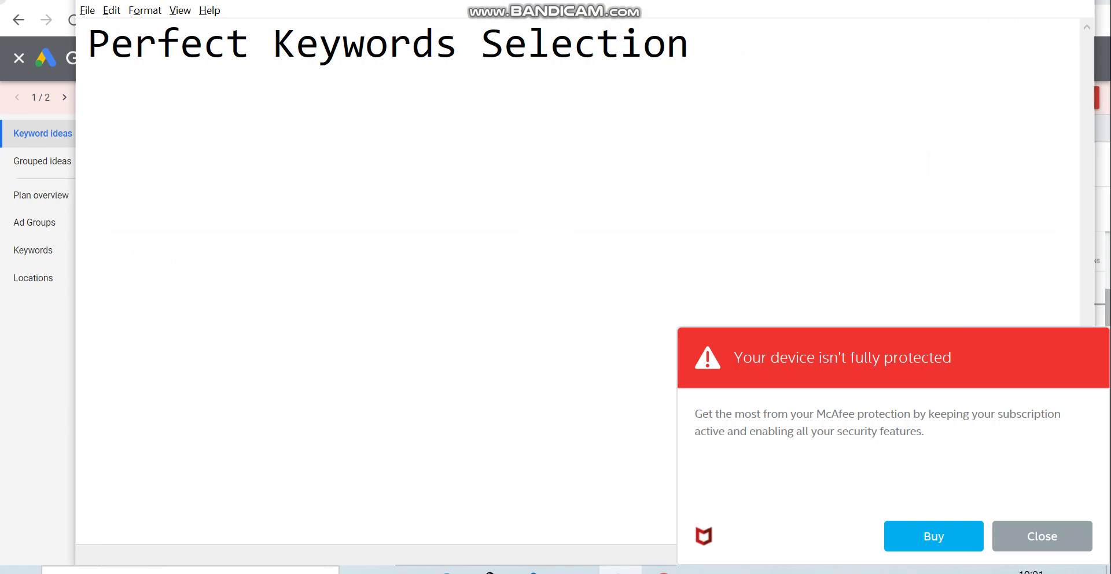
pyautogui.write('Wj')
pyautogui.press('BackSpace')
pyautogui.write('hat')
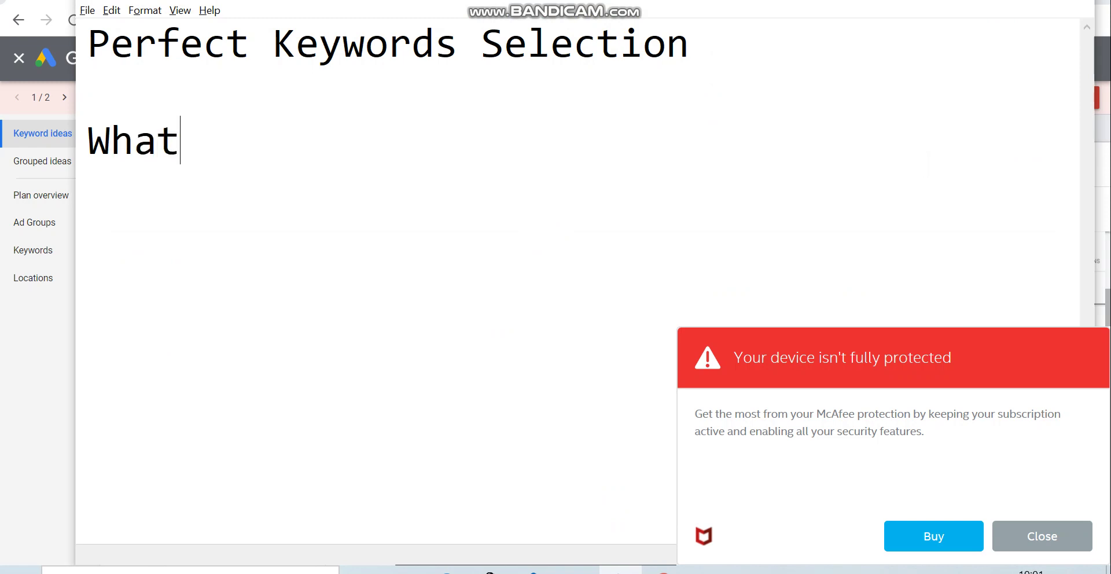
pyautogui.write('sapp')
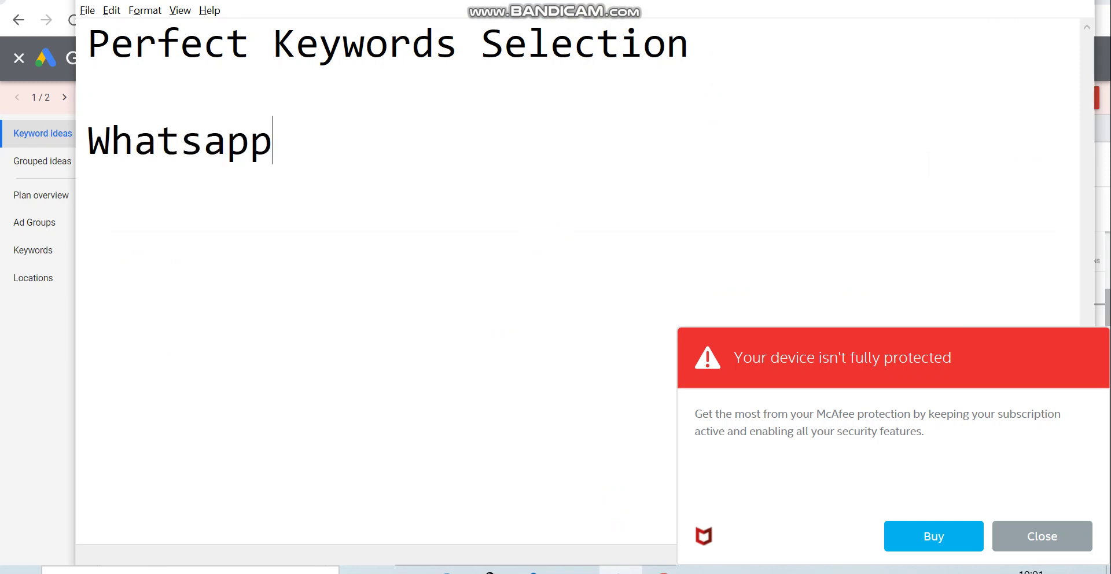
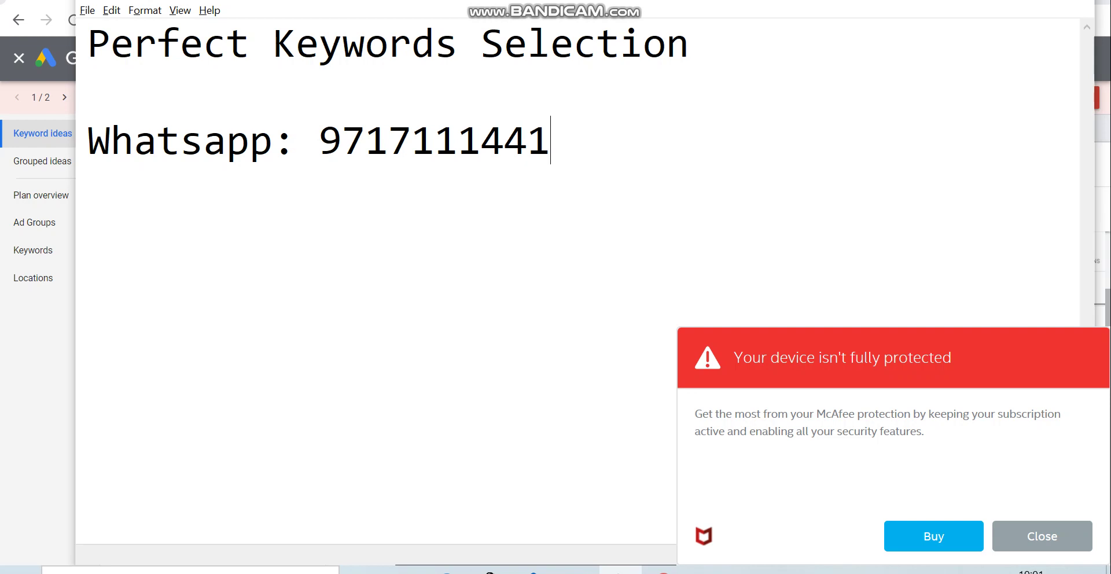
pyautogui.press('Return')
pyautogui.write('Please ')
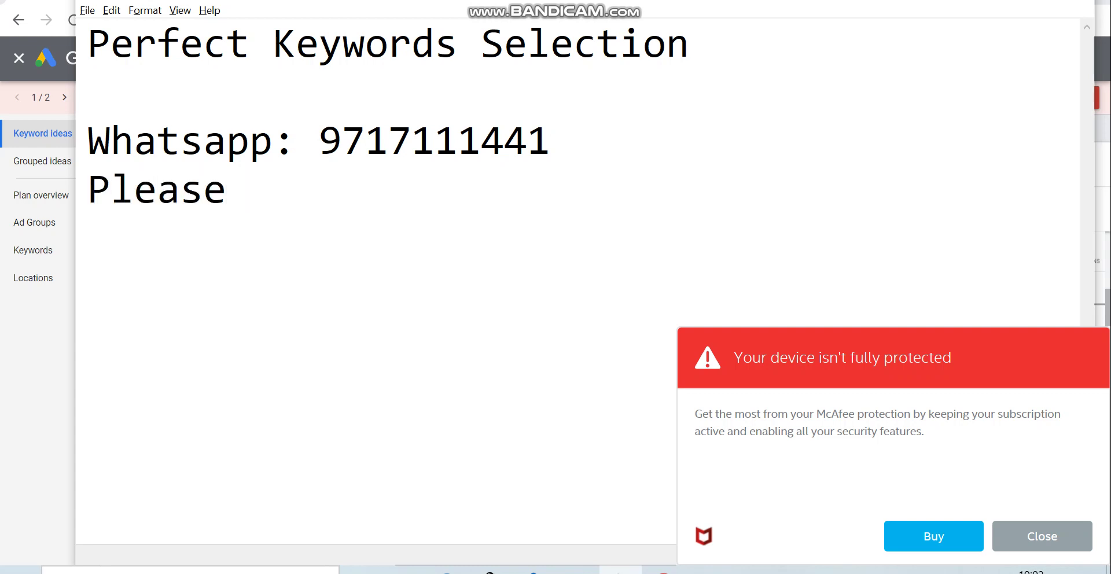
pyautogui.write('no Call')
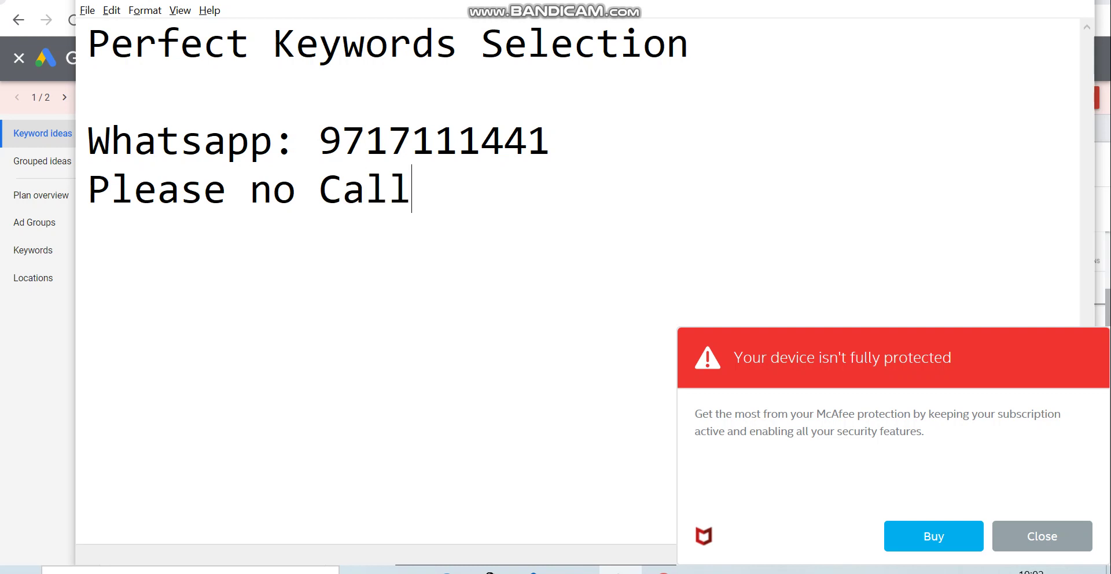
pyautogui.write(' Directly')
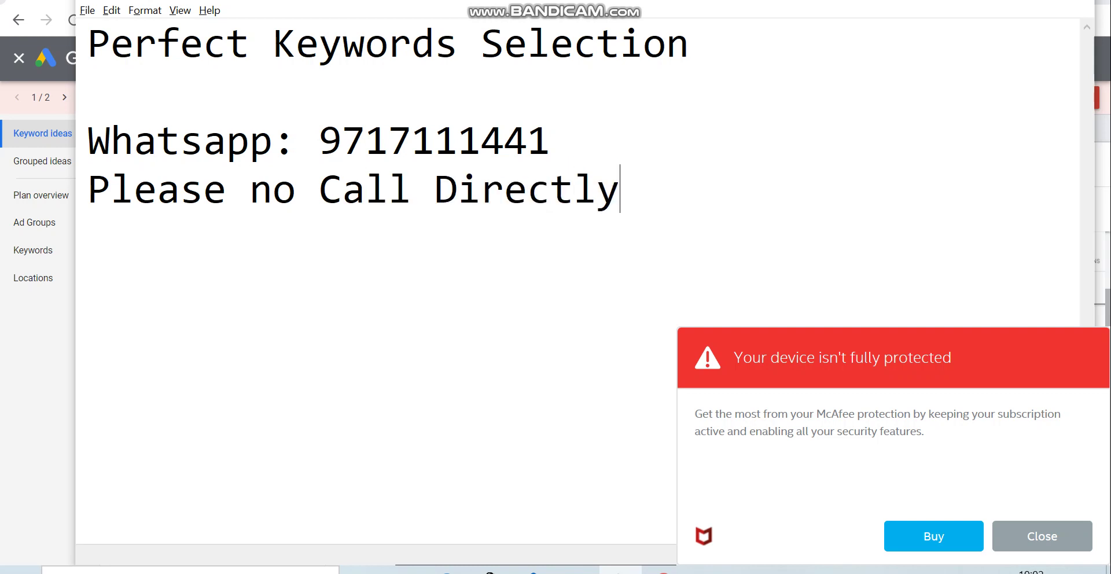